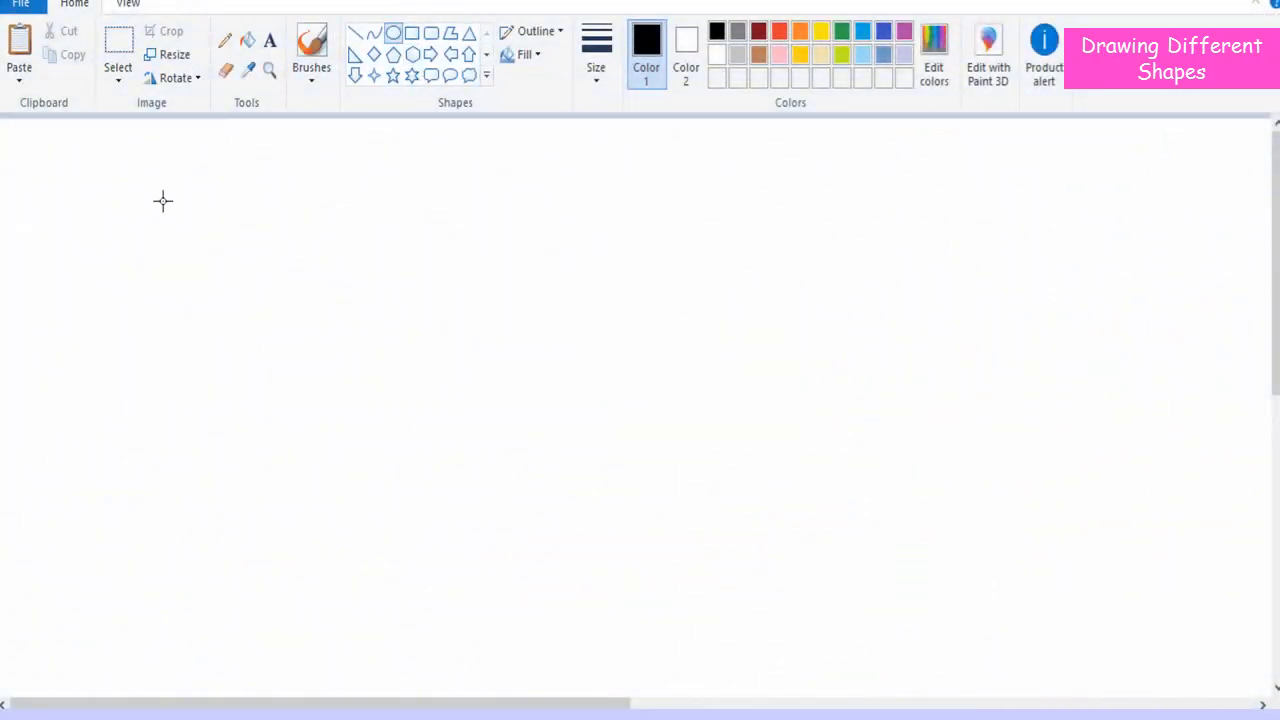
Draw an oval on the left and a rounded rectangle to its right.
left_click_drag(163, 202, 468, 472)
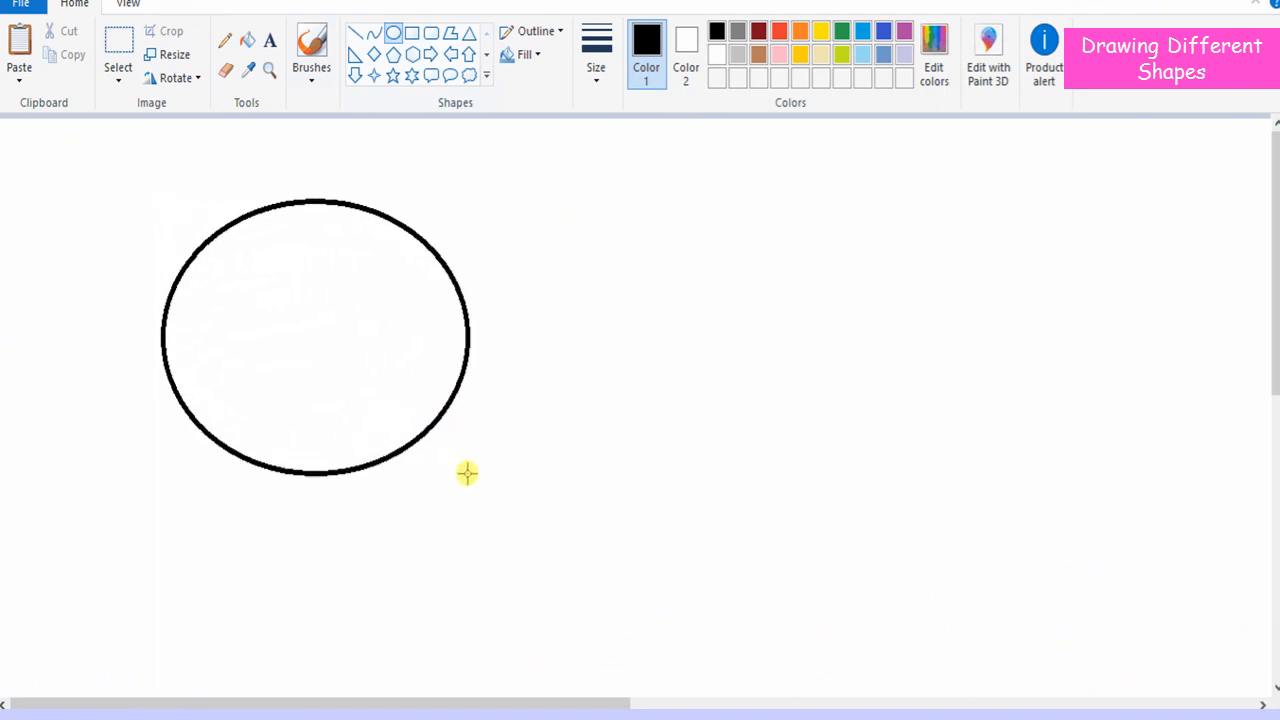
left_click(431, 33)
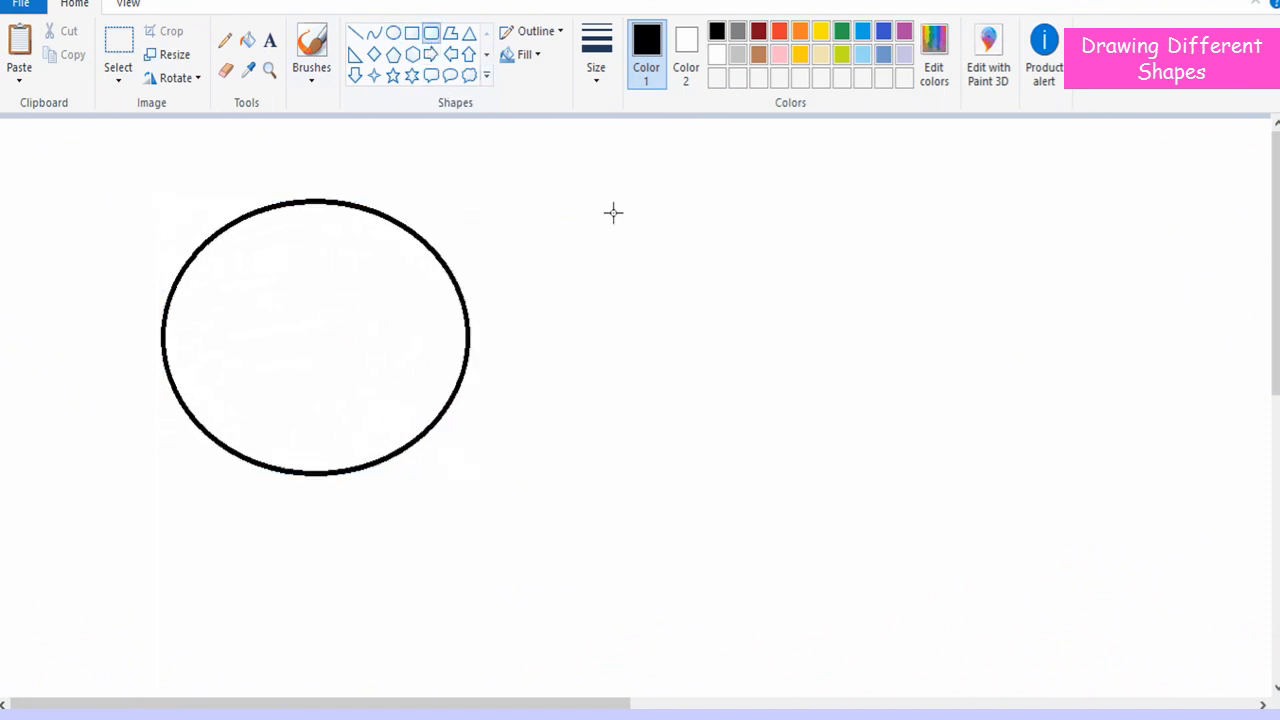
mouse_move(612, 213)
left_mouse_down()
mouse_move(822, 397)
mouse_move(1046, 535)
left_mouse_up()
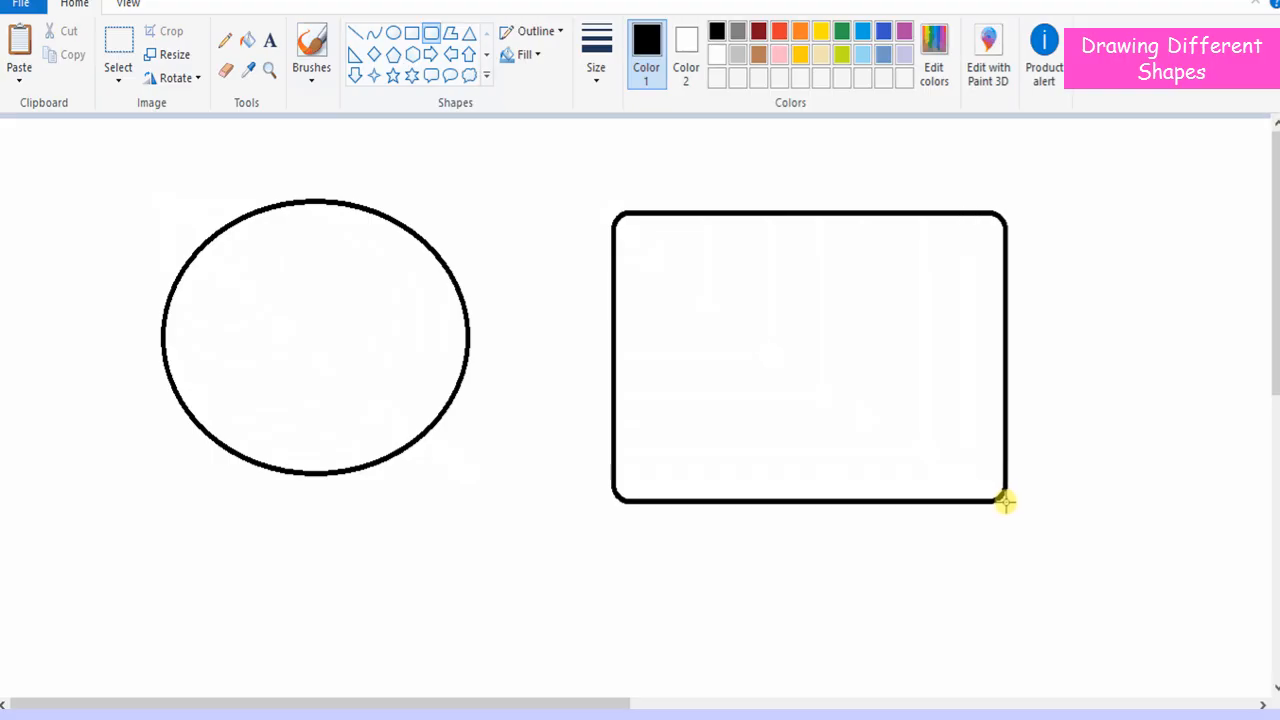
left_click_drag(1046, 537, 1046, 537)
Give the rounded rectangle a solid red outline, then switch it to Crayon texture.
left_click(535, 32)
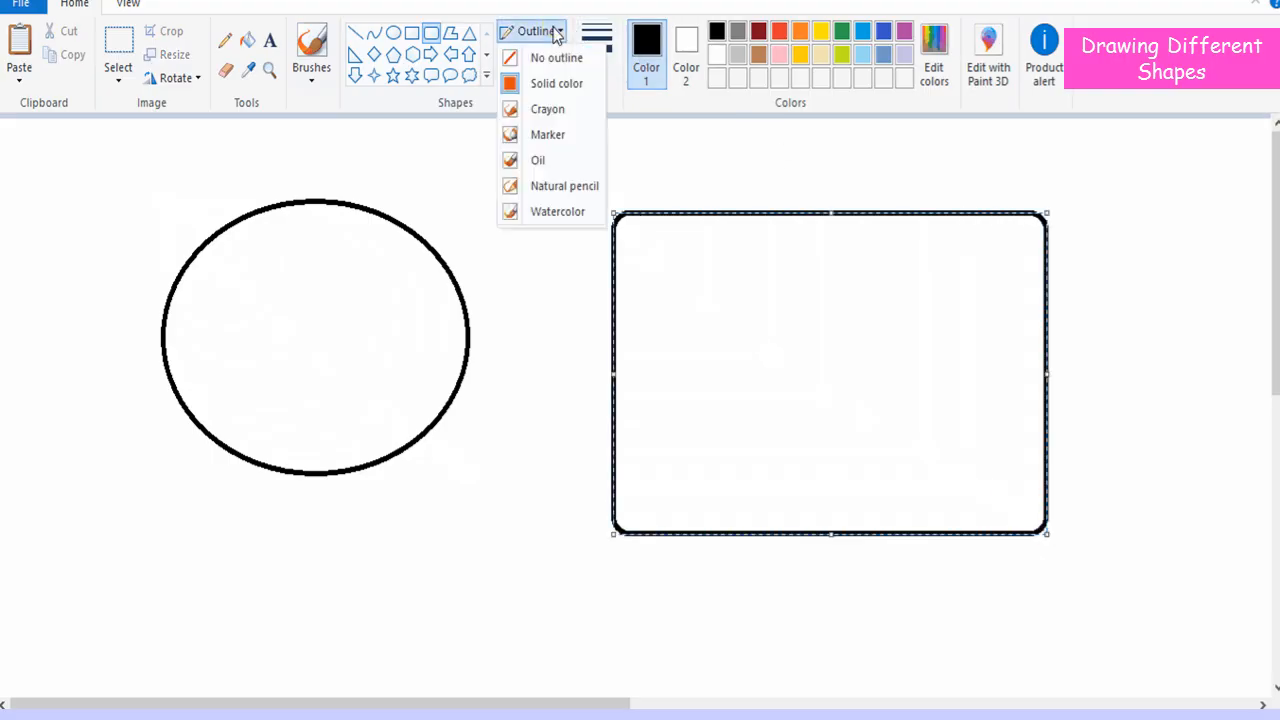
left_click(556, 83)
left_click(779, 32)
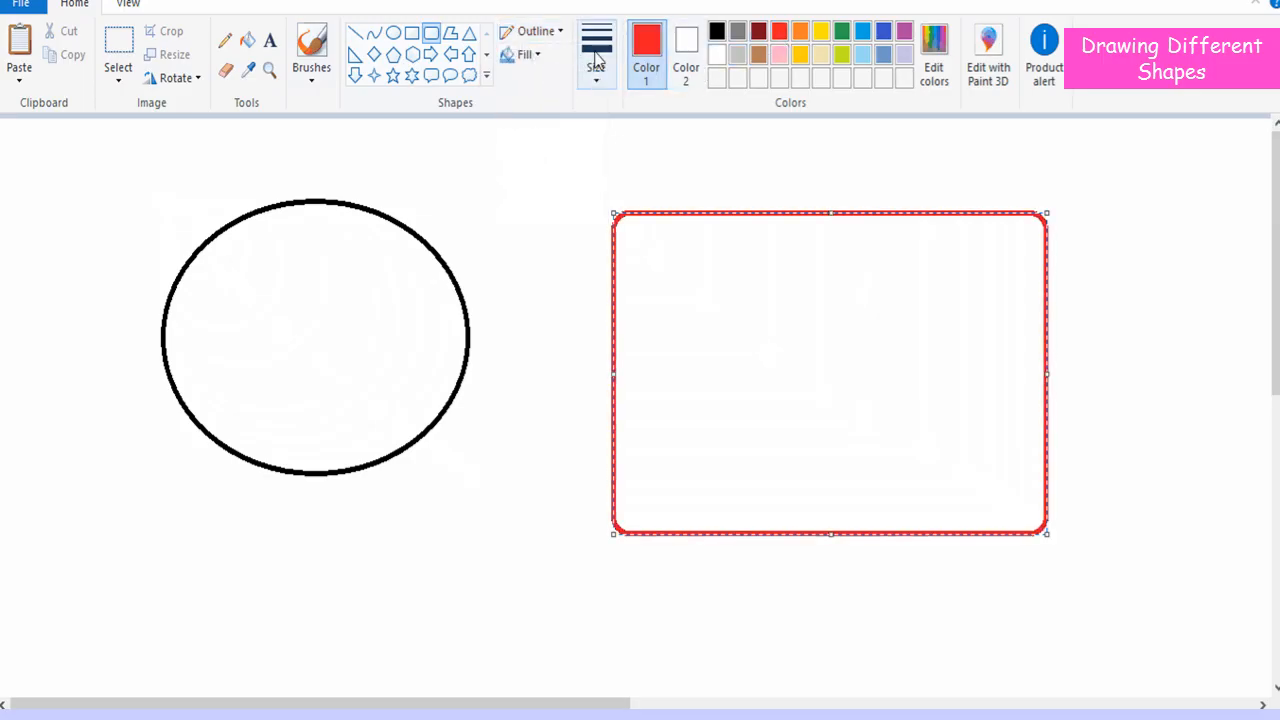
left_click(535, 32)
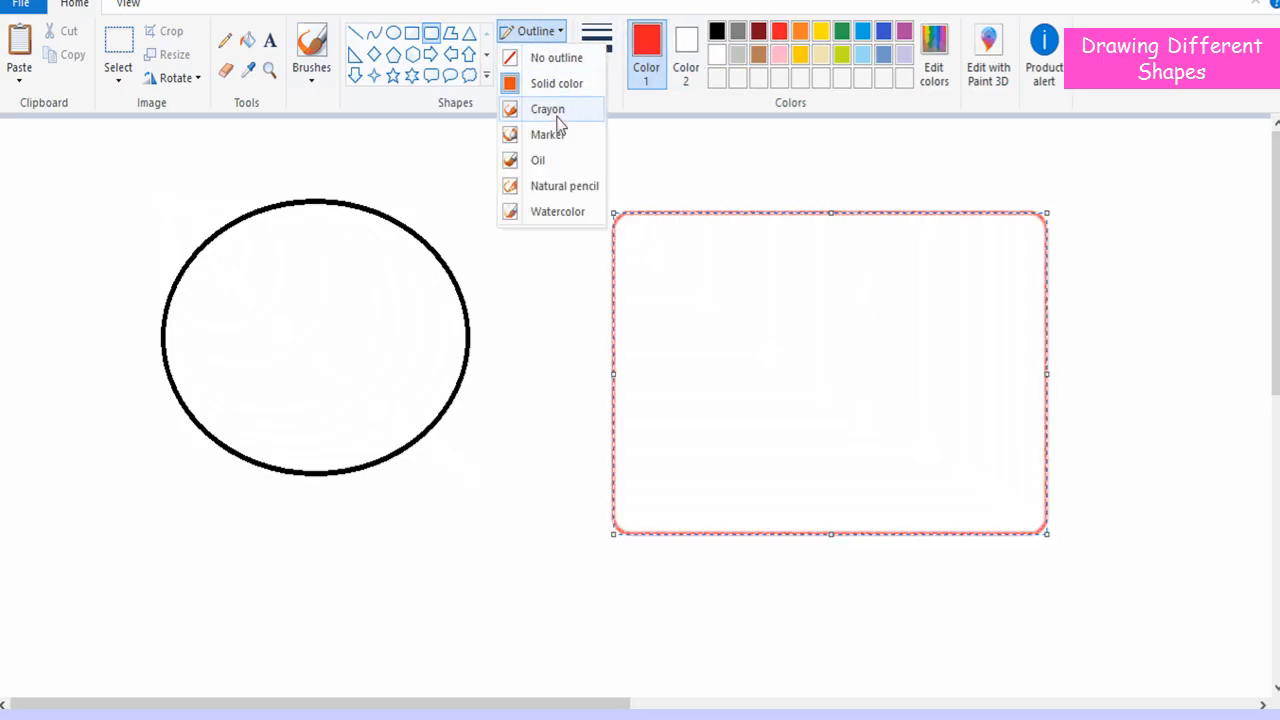
left_click(547, 109)
left_click(535, 32)
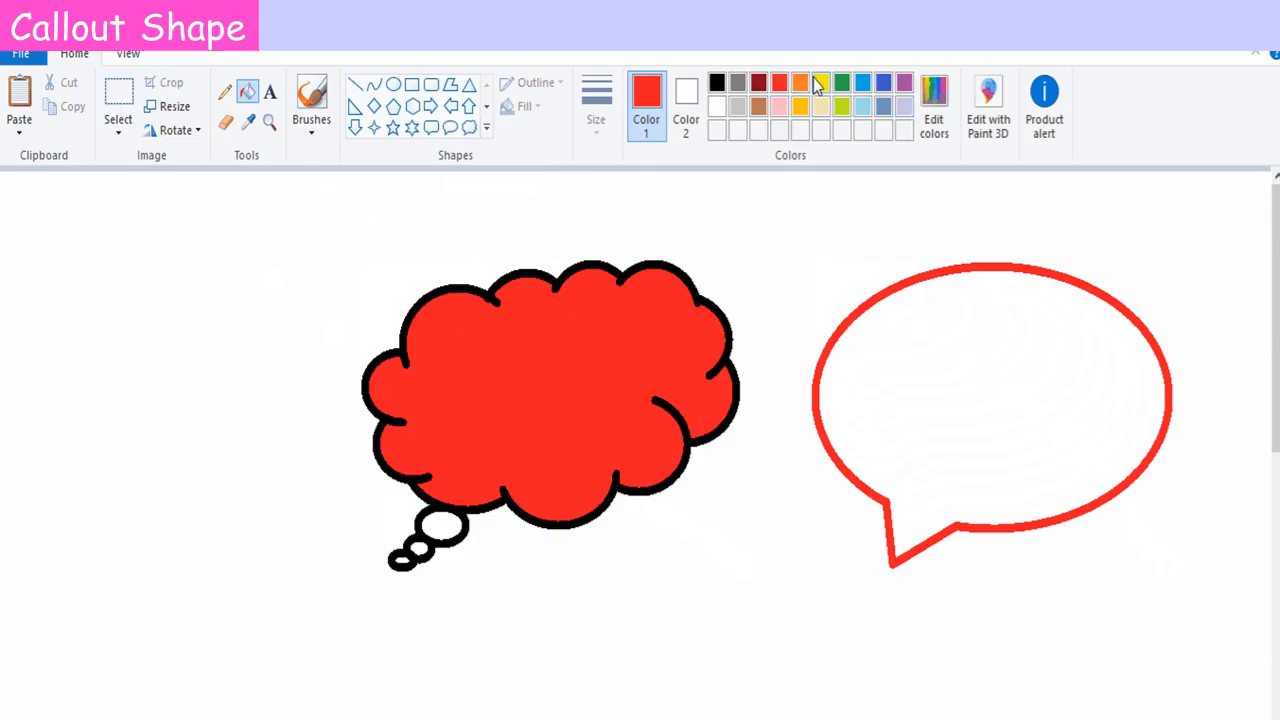
Fill the speech bubble yellow and start a text box inside the red cloud.
left_click(818, 86)
left_click(943, 290)
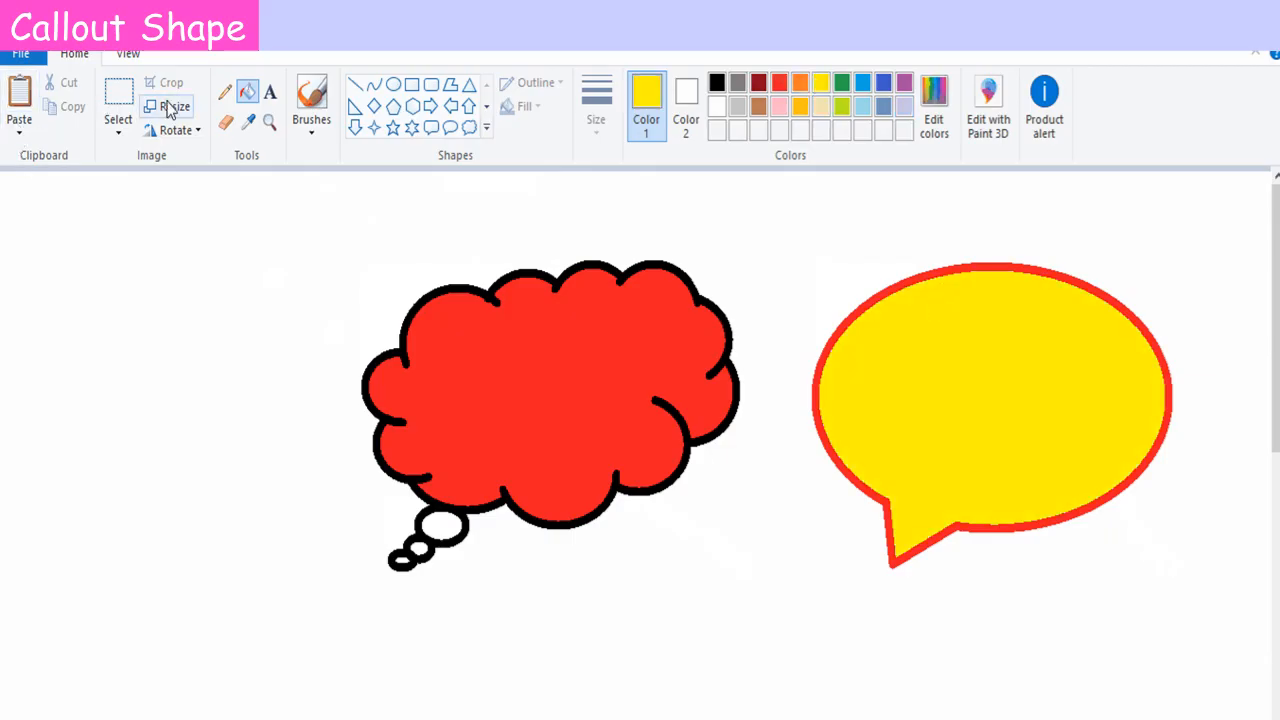
left_click(270, 93)
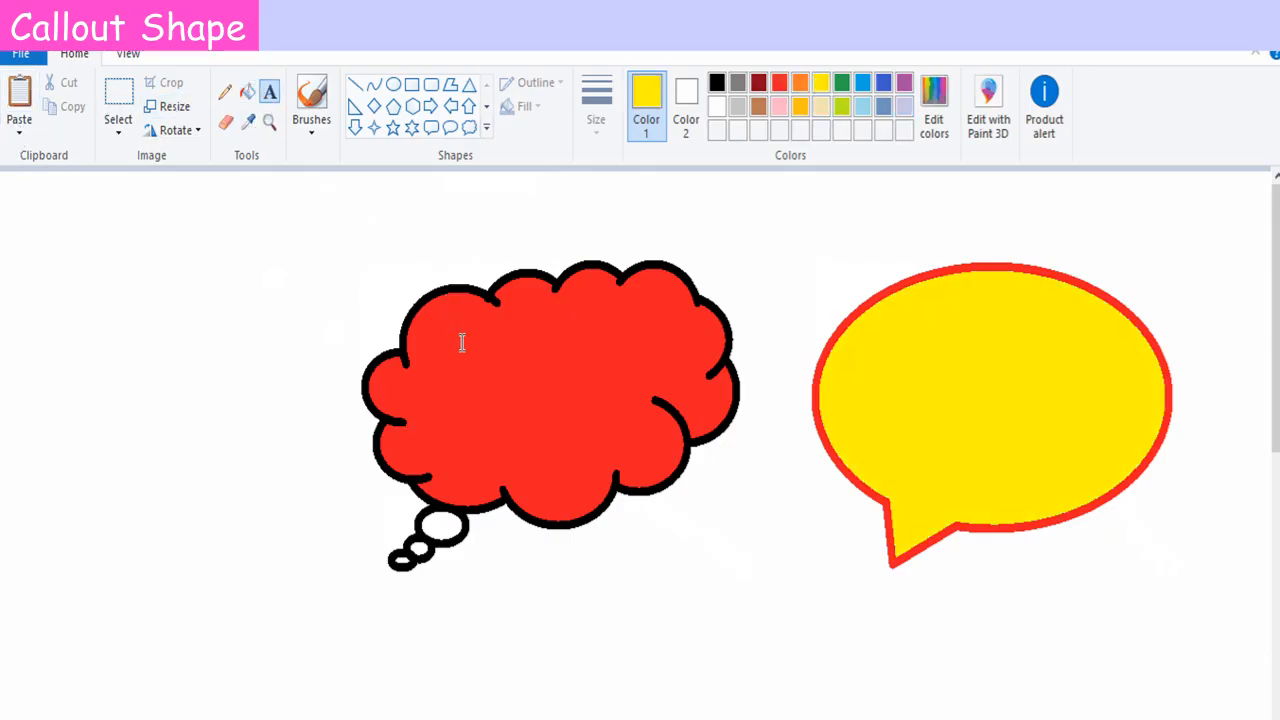
left_click(466, 330)
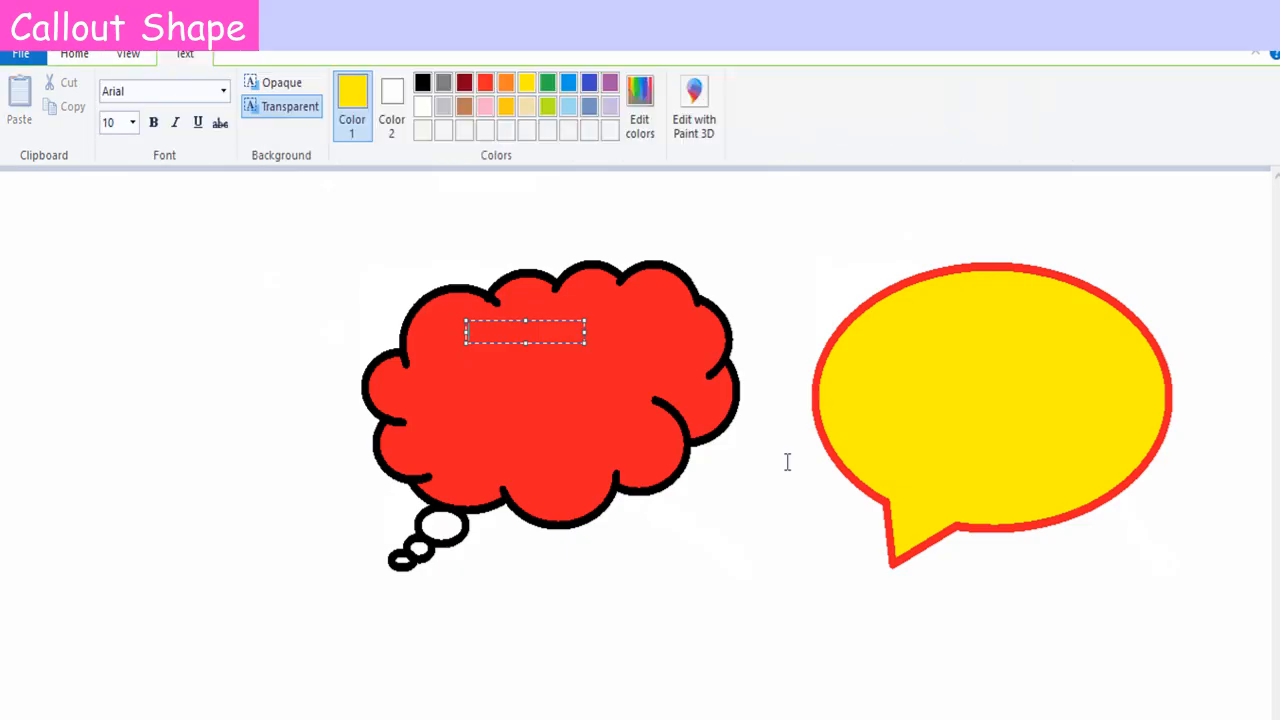
type("Hello ")
type("Jimmi ")
type("!")
type(" How Ar")
type("e ")
type("You")
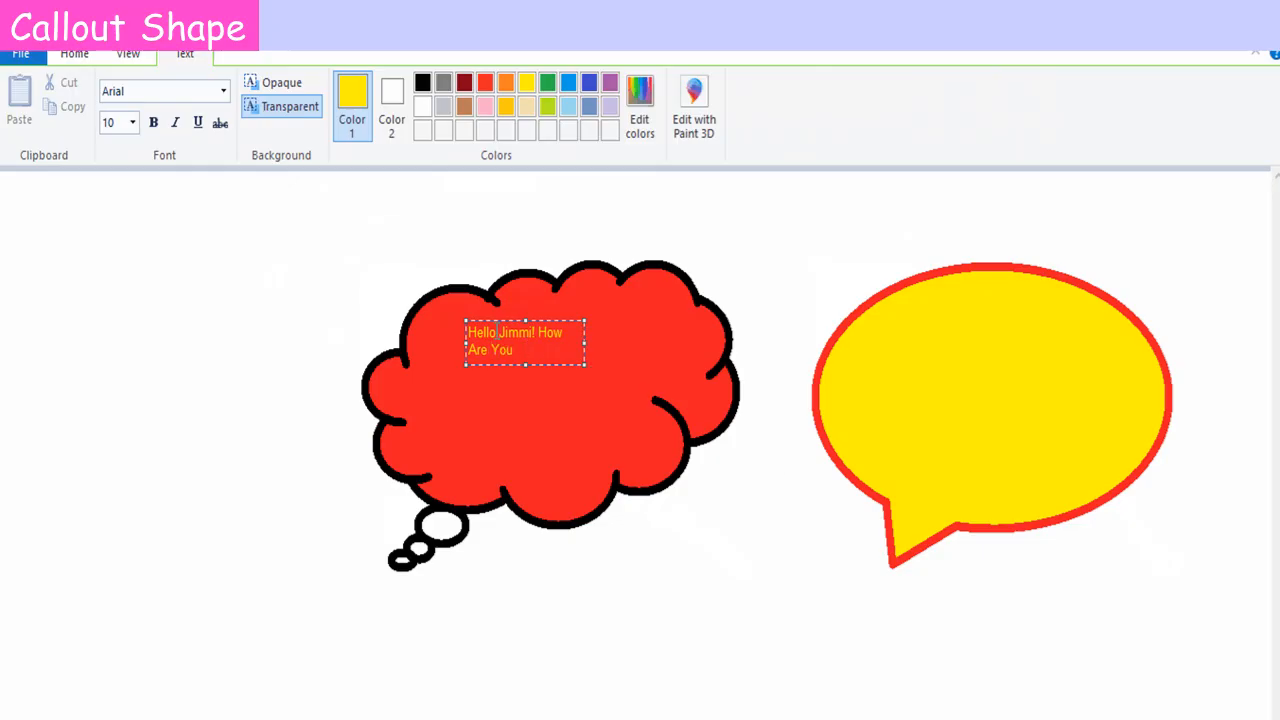
Set the greeting text to size 26 and enlarge the box to show all of it.
left_click_drag(468, 330, 520, 350)
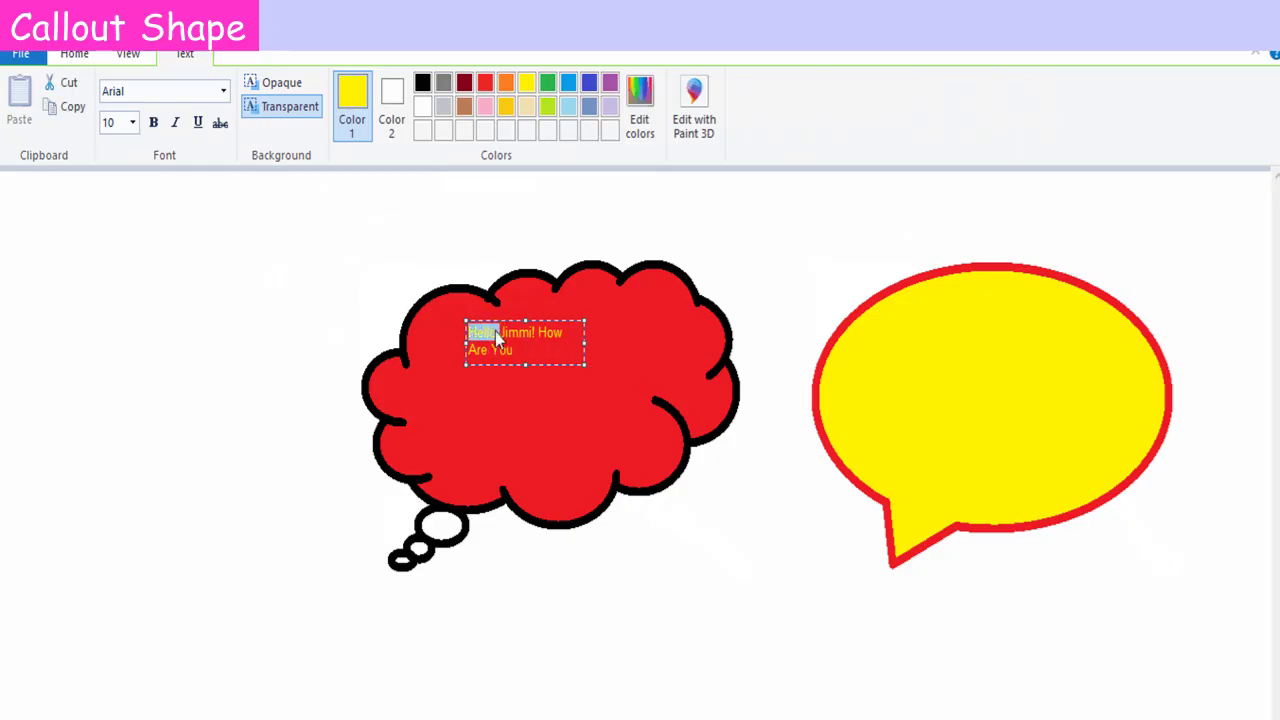
left_click(132, 122)
left_click(110, 349)
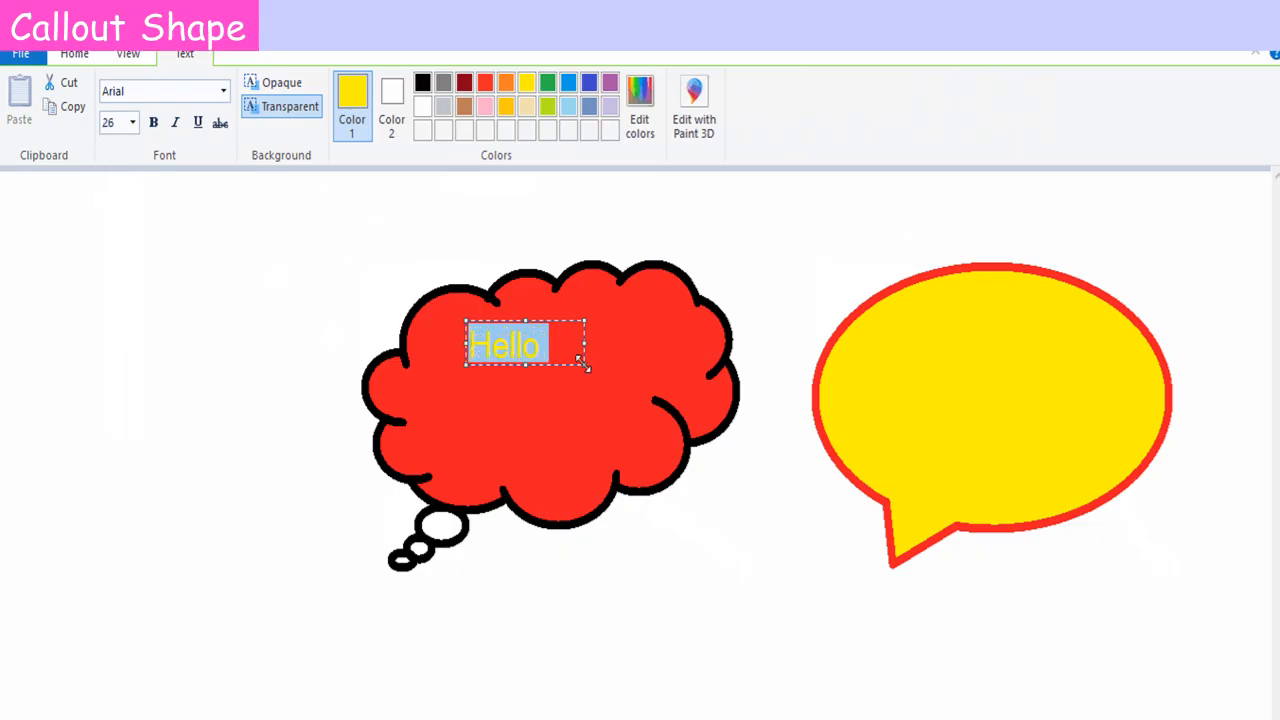
left_click_drag(586, 364, 668, 432)
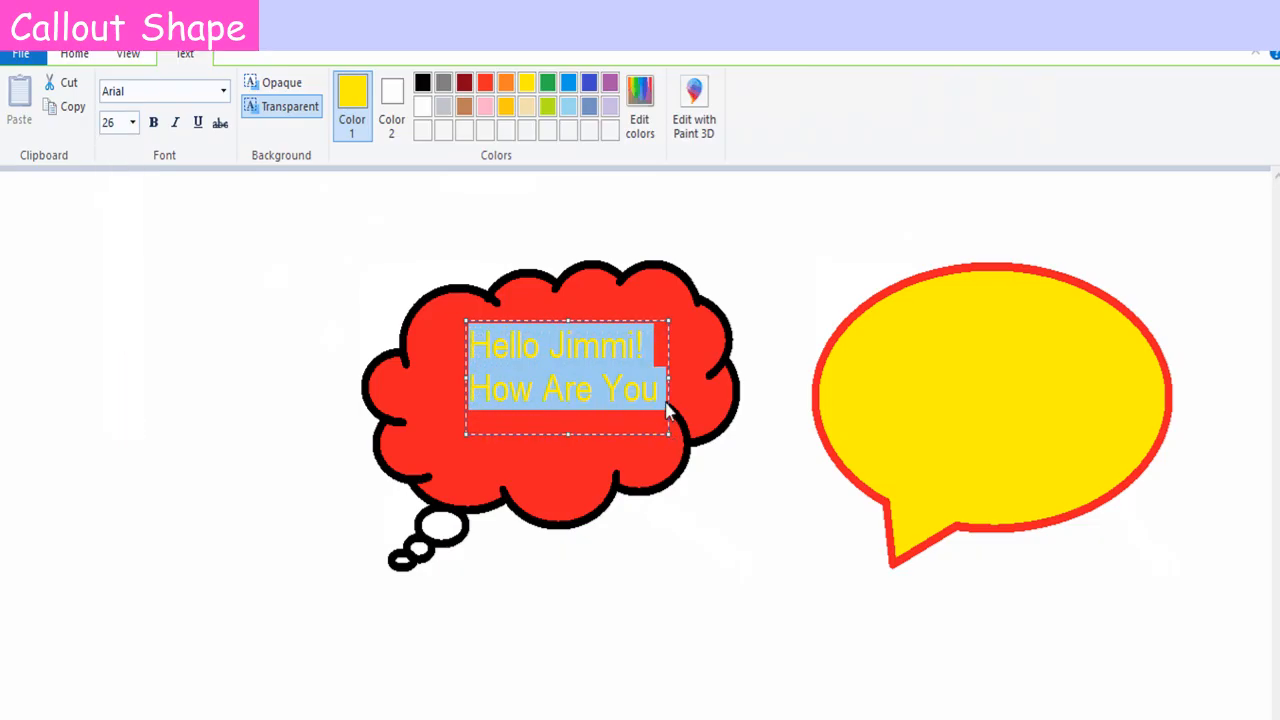
left_click(660, 392)
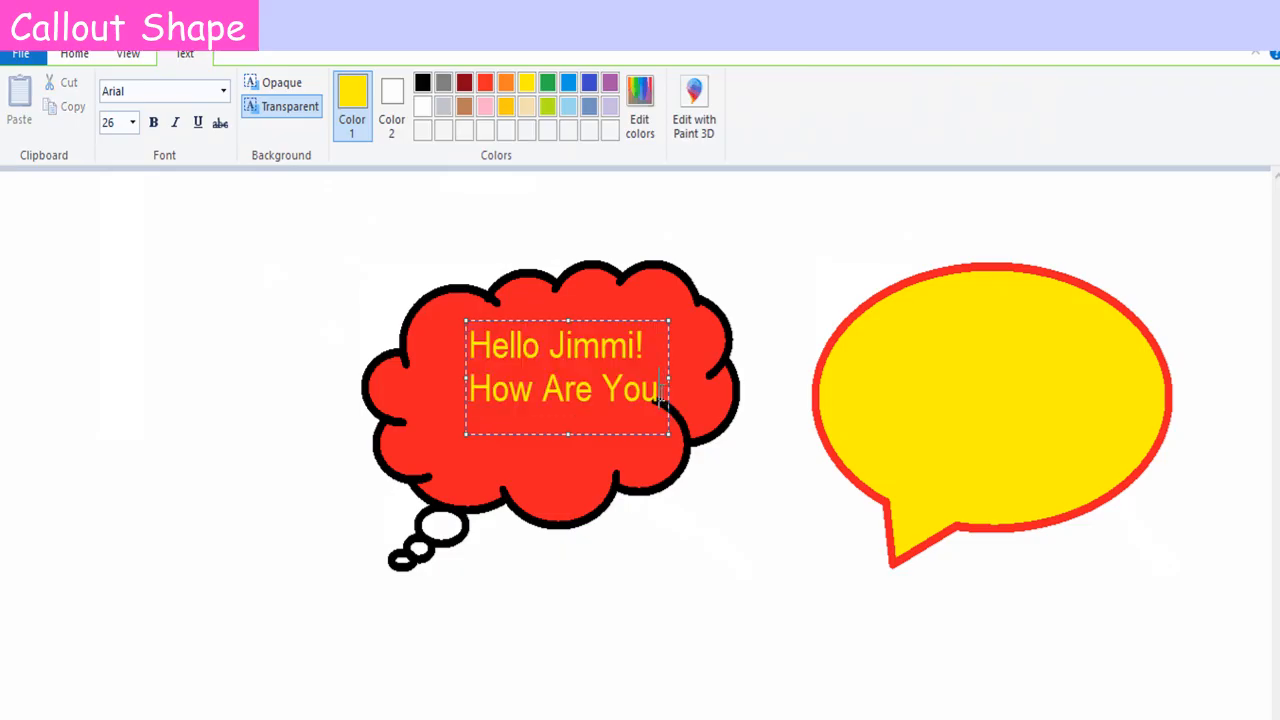
type("?")
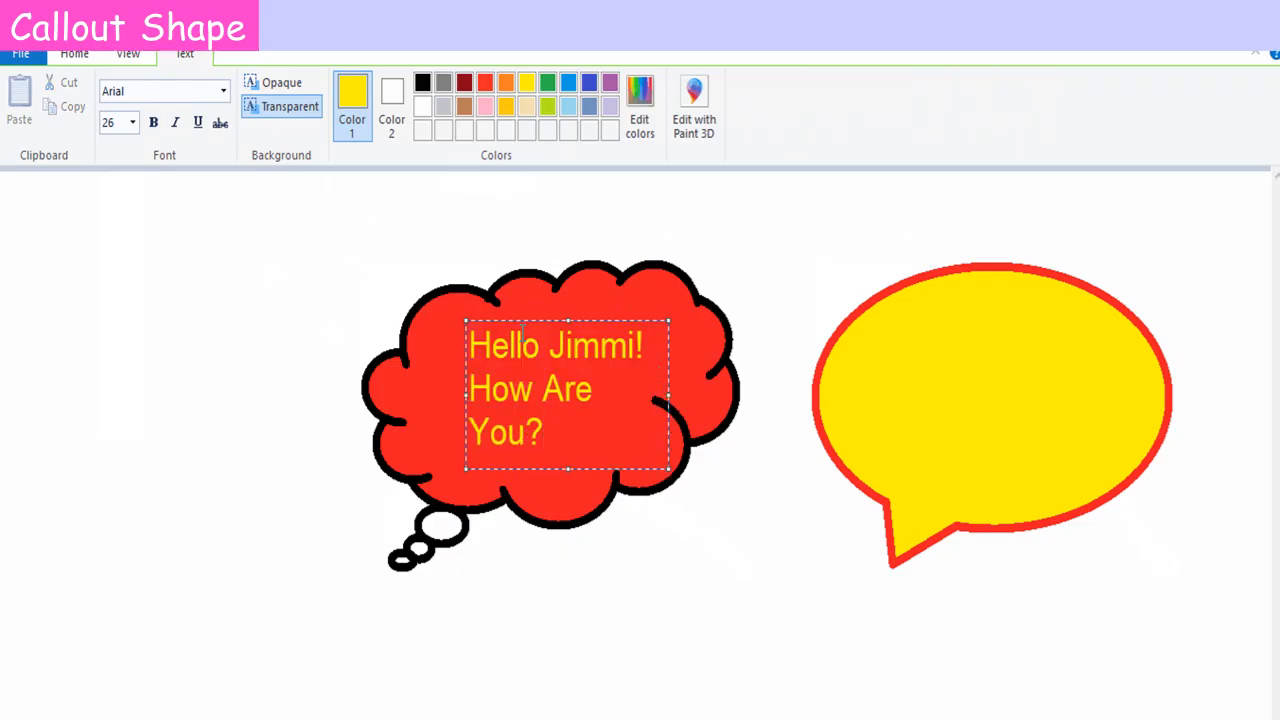
Select all the greeting text and make it white.
key("ctrl+a")
left_click(428, 107)
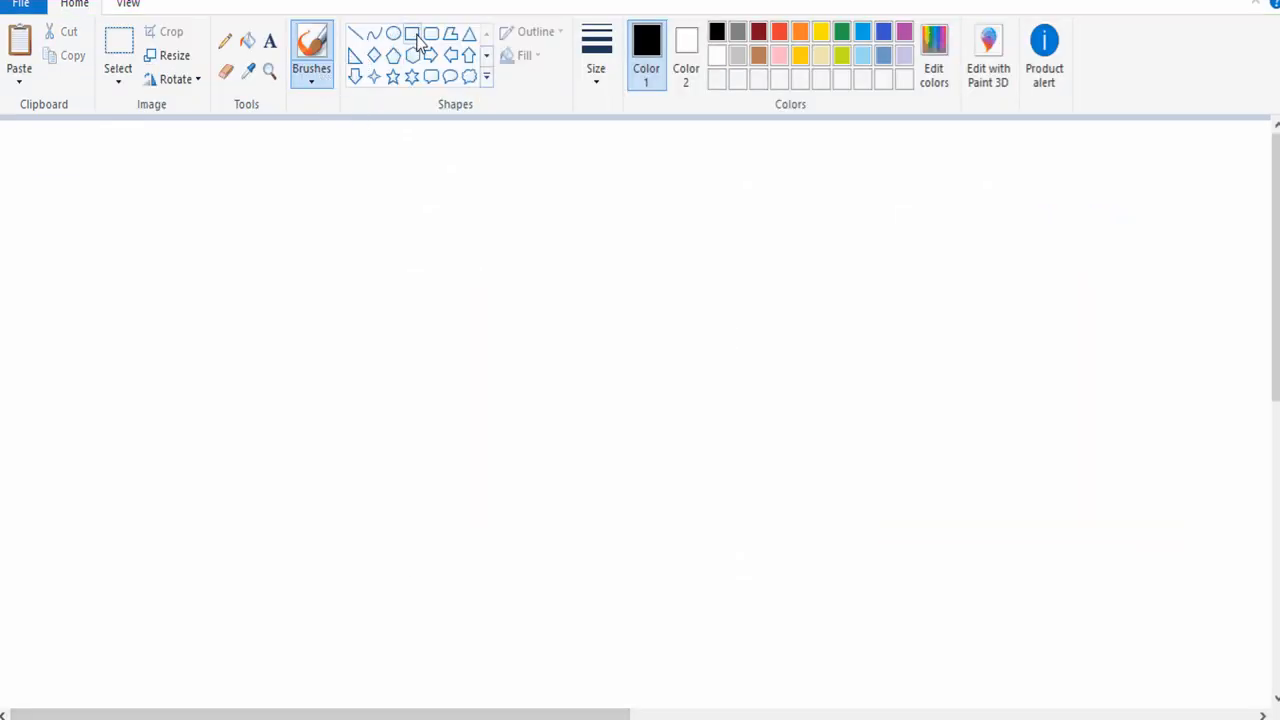
Undo a stray stroke, draw a rectangle on the left and fill it red.
left_click_drag(190, 238, 438, 405)
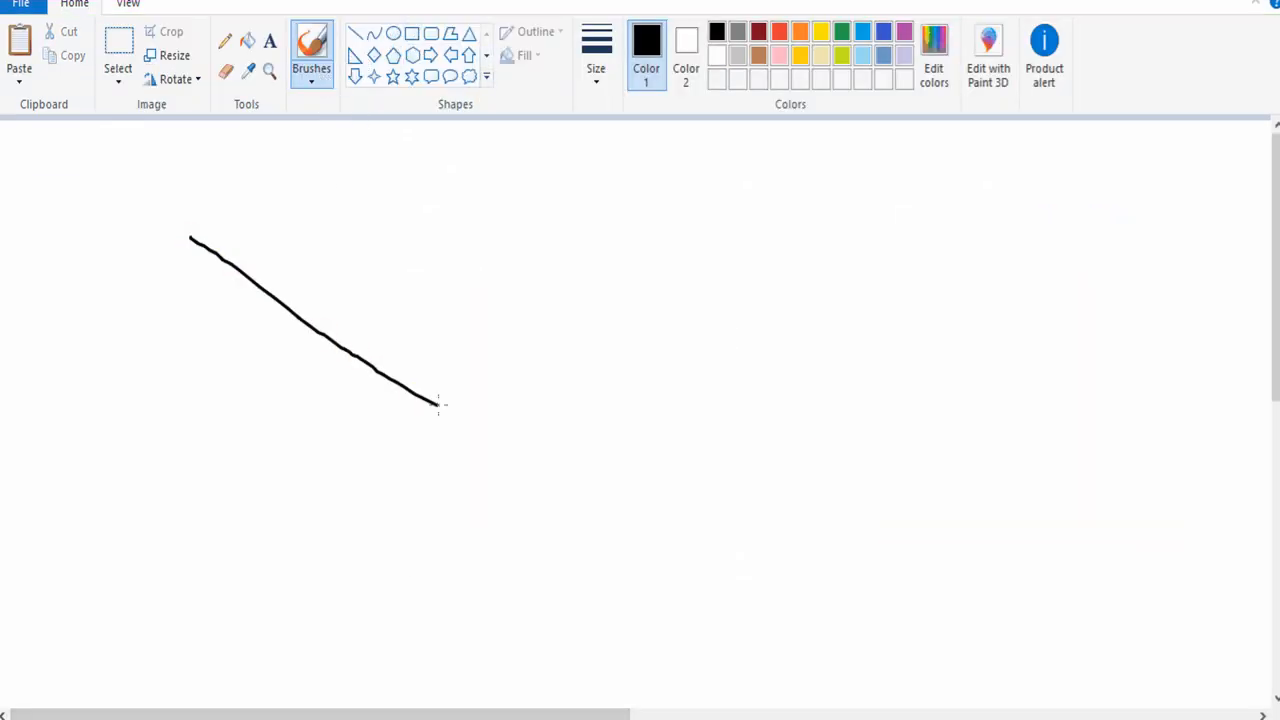
key("ctrl+z")
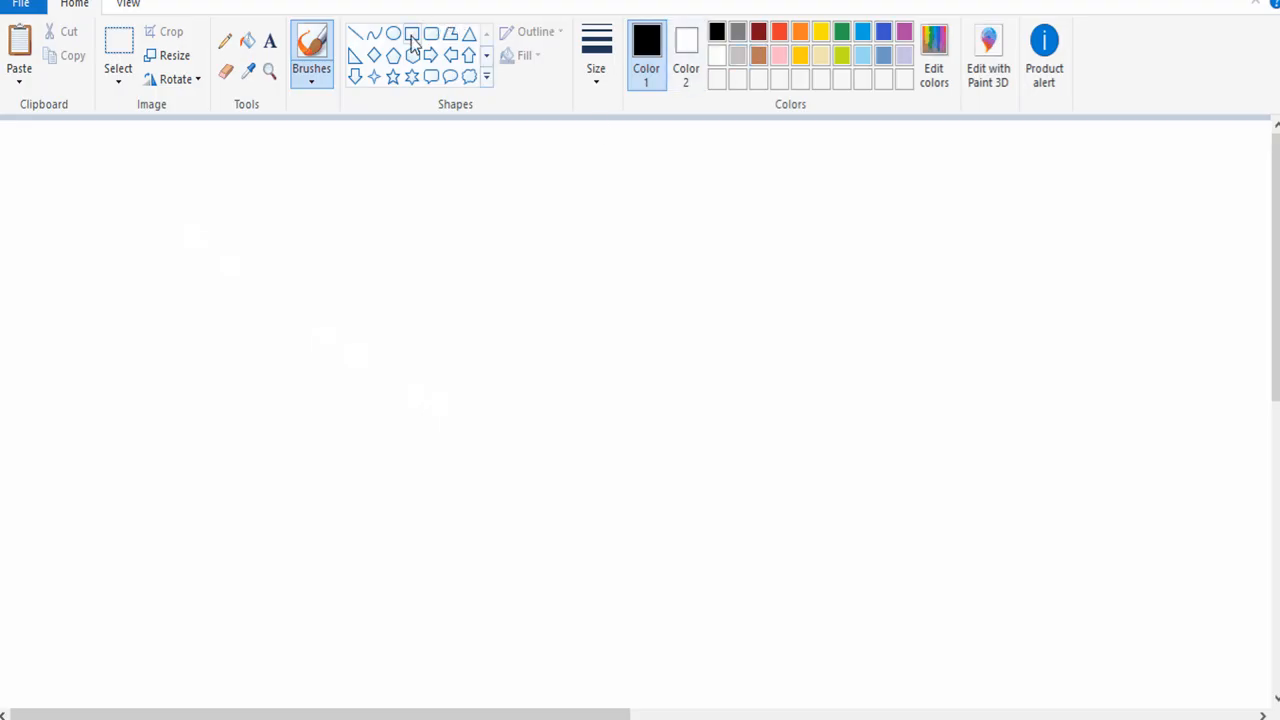
left_click(412, 36)
left_click_drag(190, 228, 577, 492)
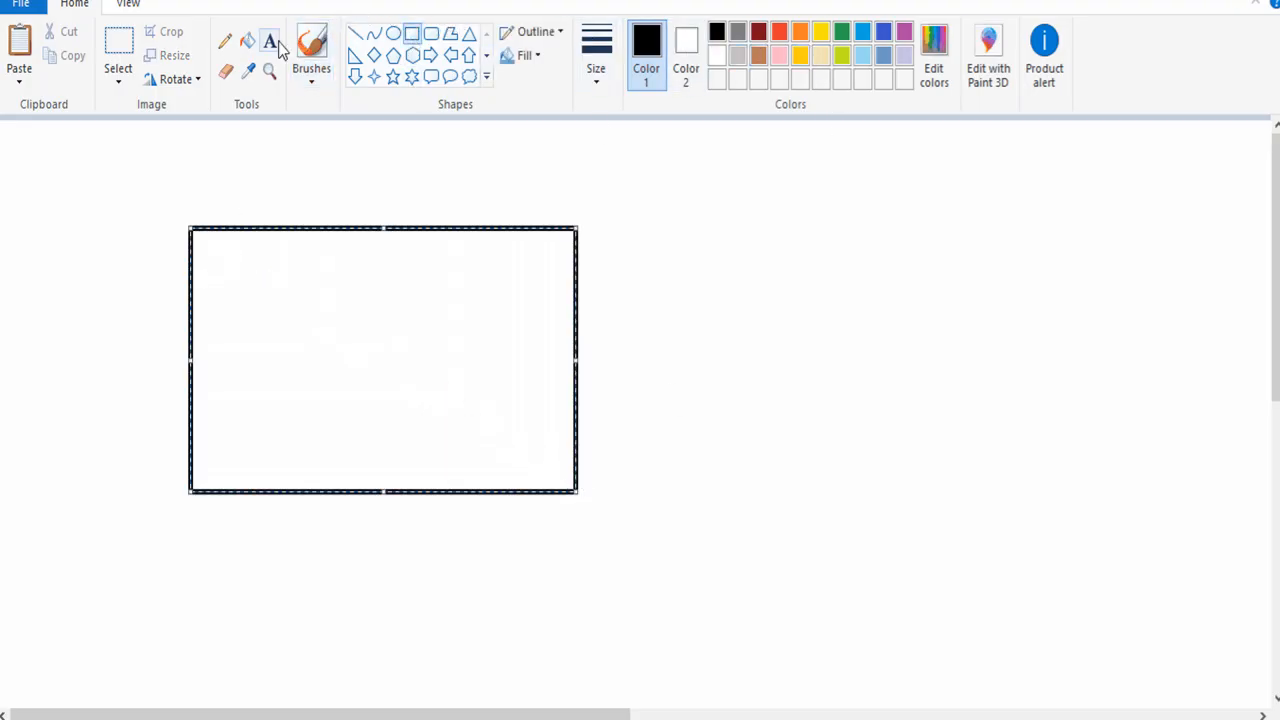
left_click(248, 42)
left_click(779, 33)
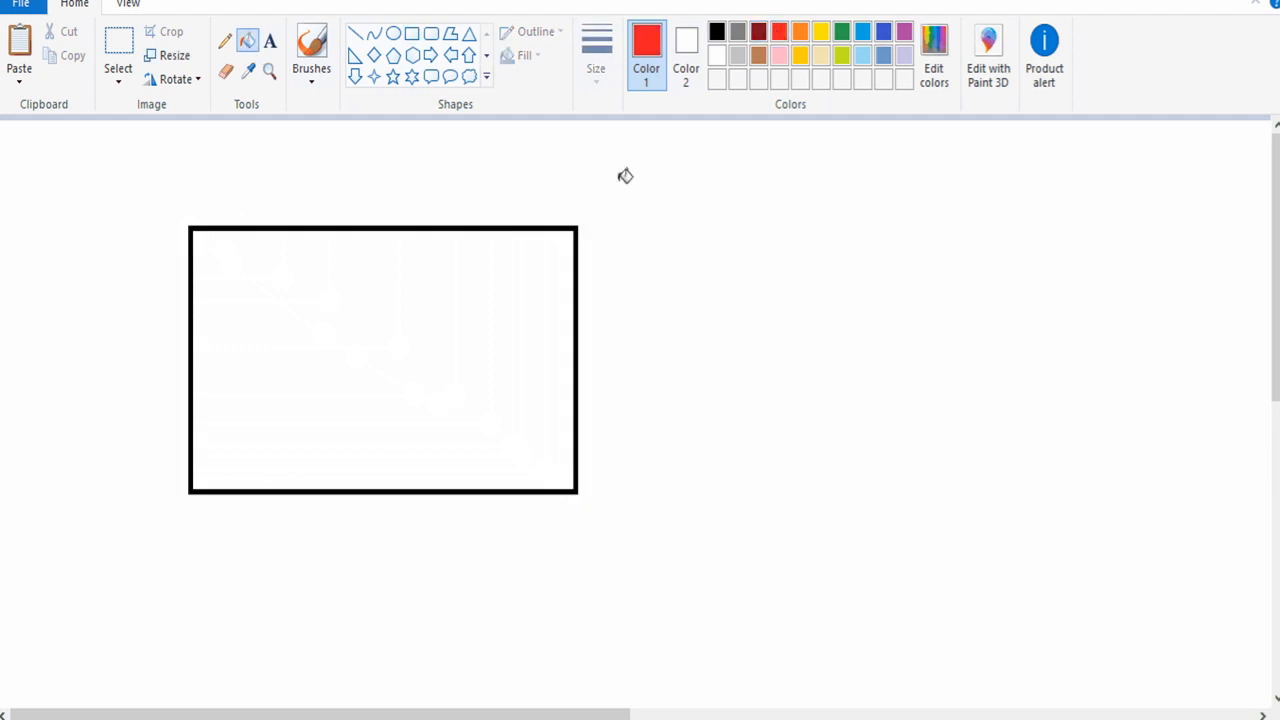
left_click(475, 297)
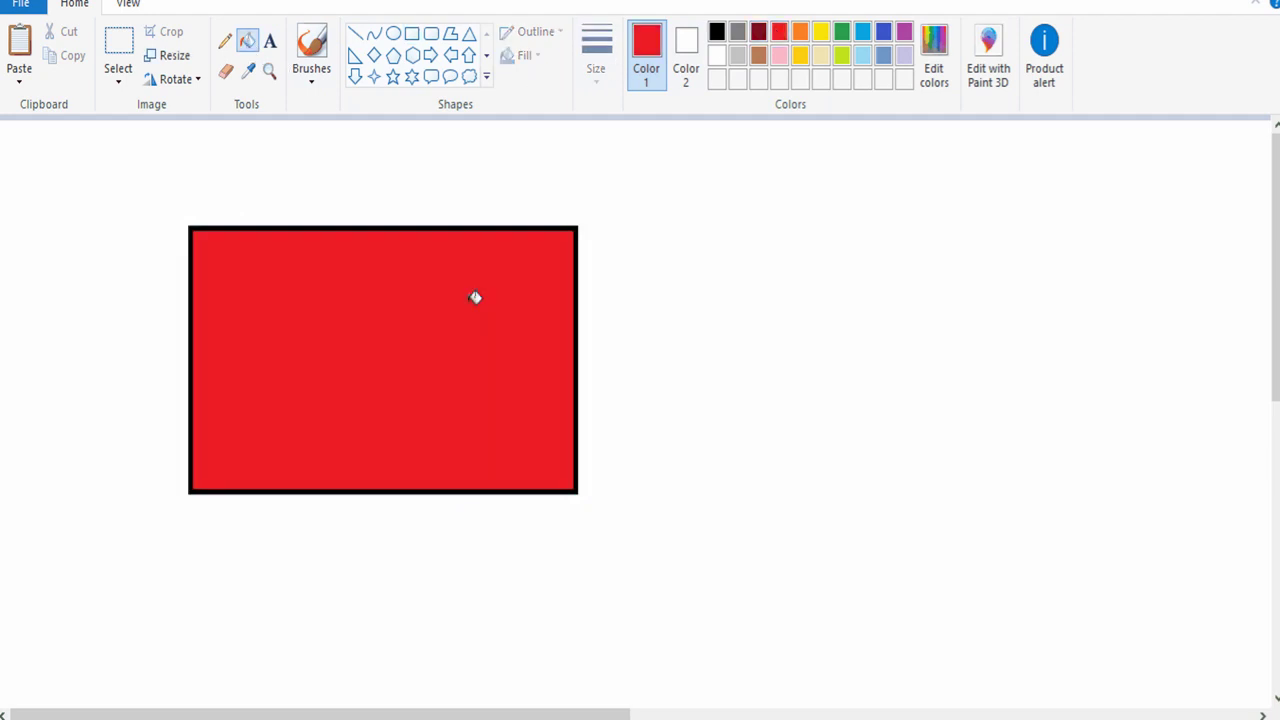
Draw a black-outlined ellipse right of the rectangle and enlarge it.
left_click(717, 33)
left_click(394, 34)
left_click_drag(690, 216, 775, 284)
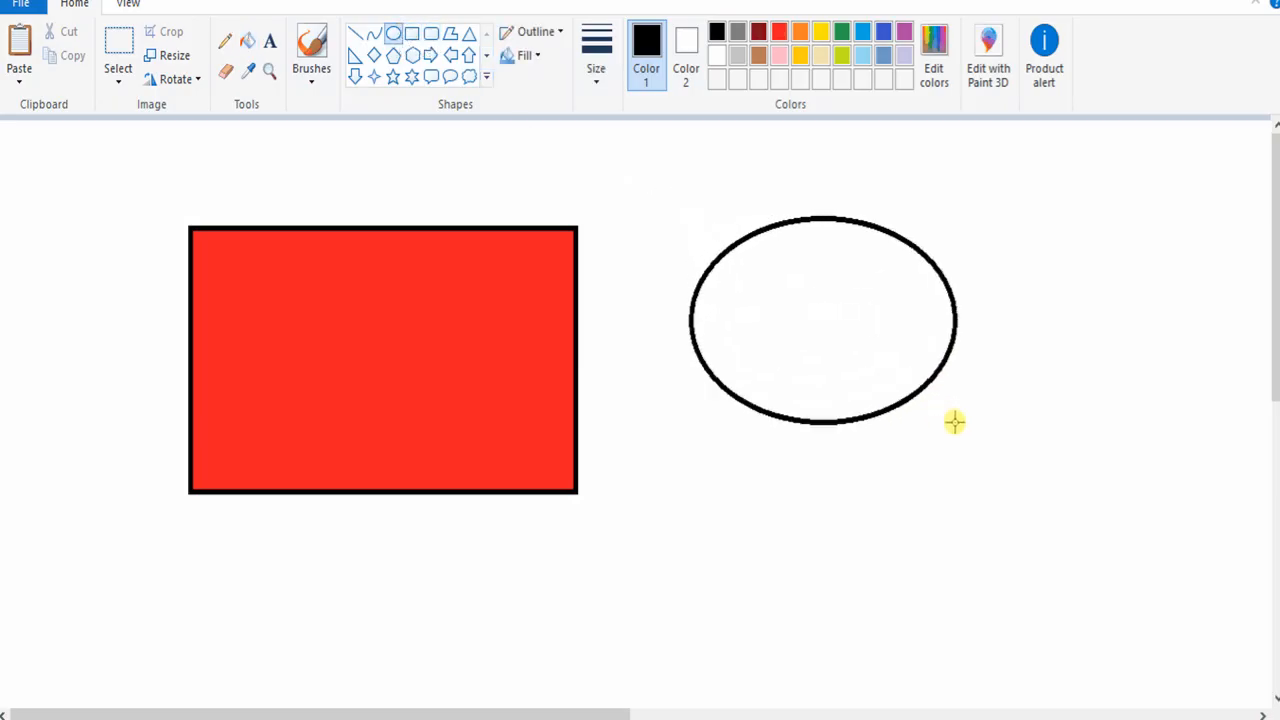
left_click_drag(956, 422, 1017, 508)
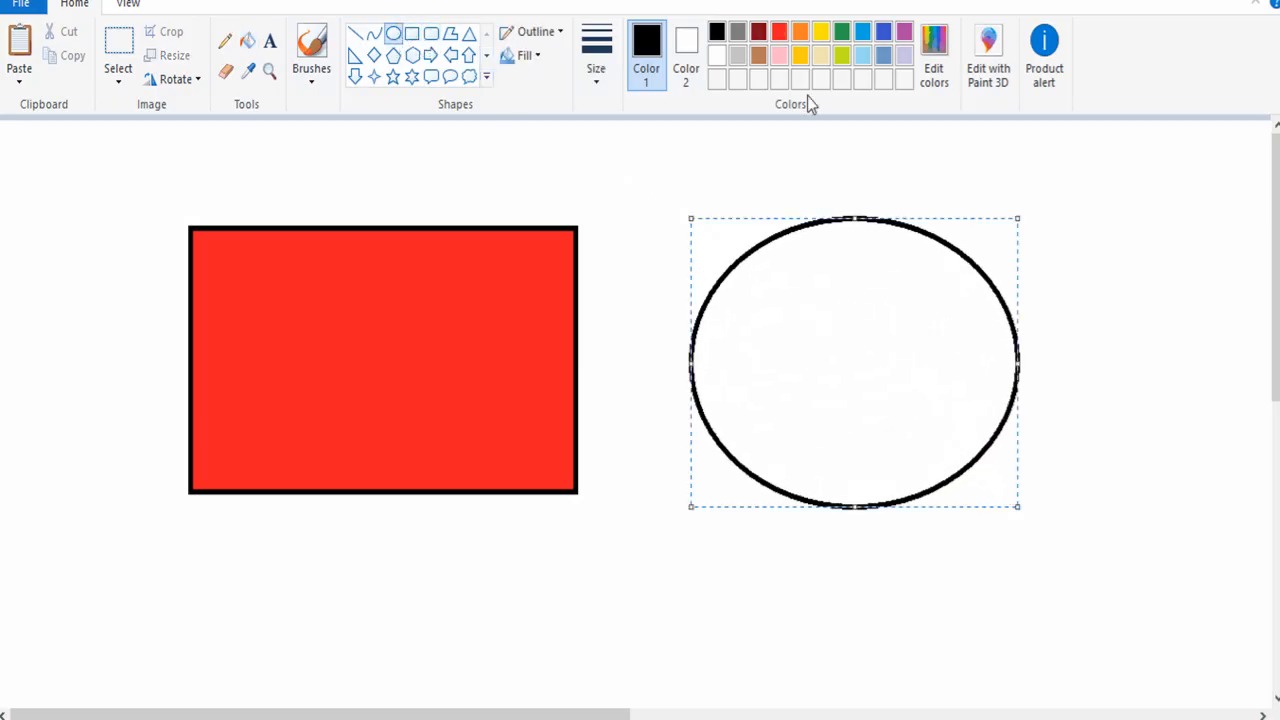
left_click(820, 33)
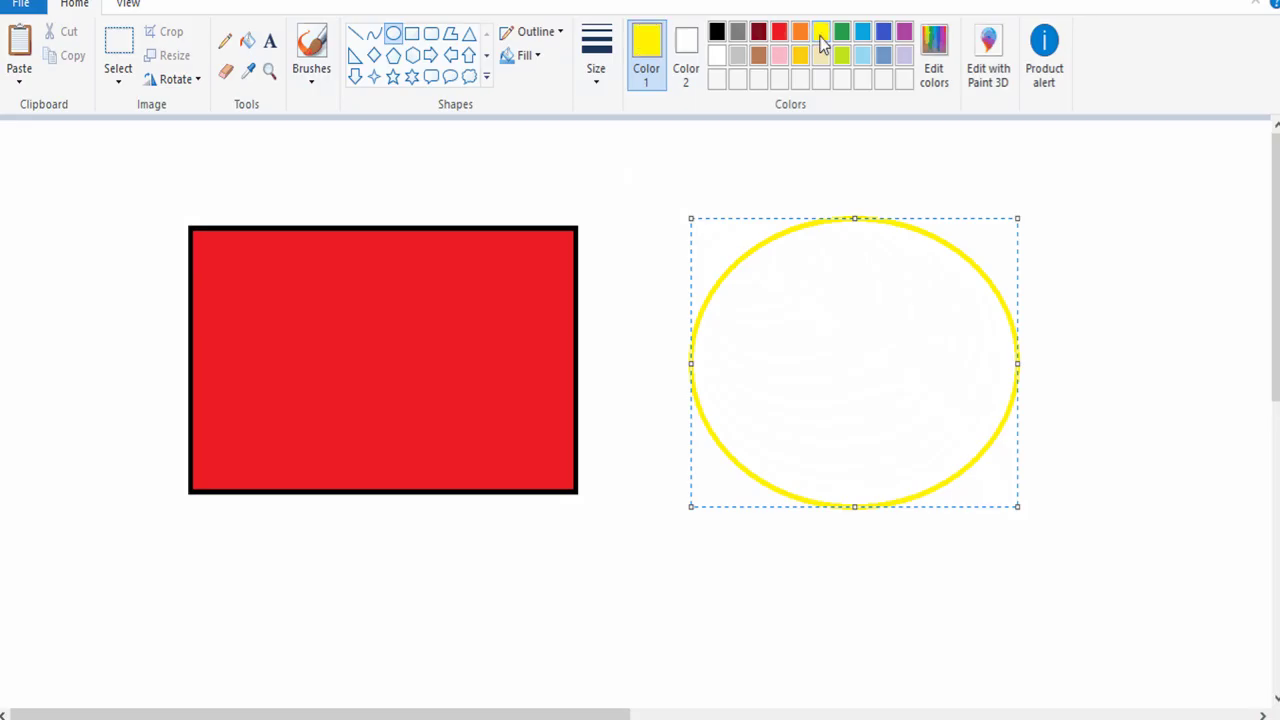
left_click(717, 33)
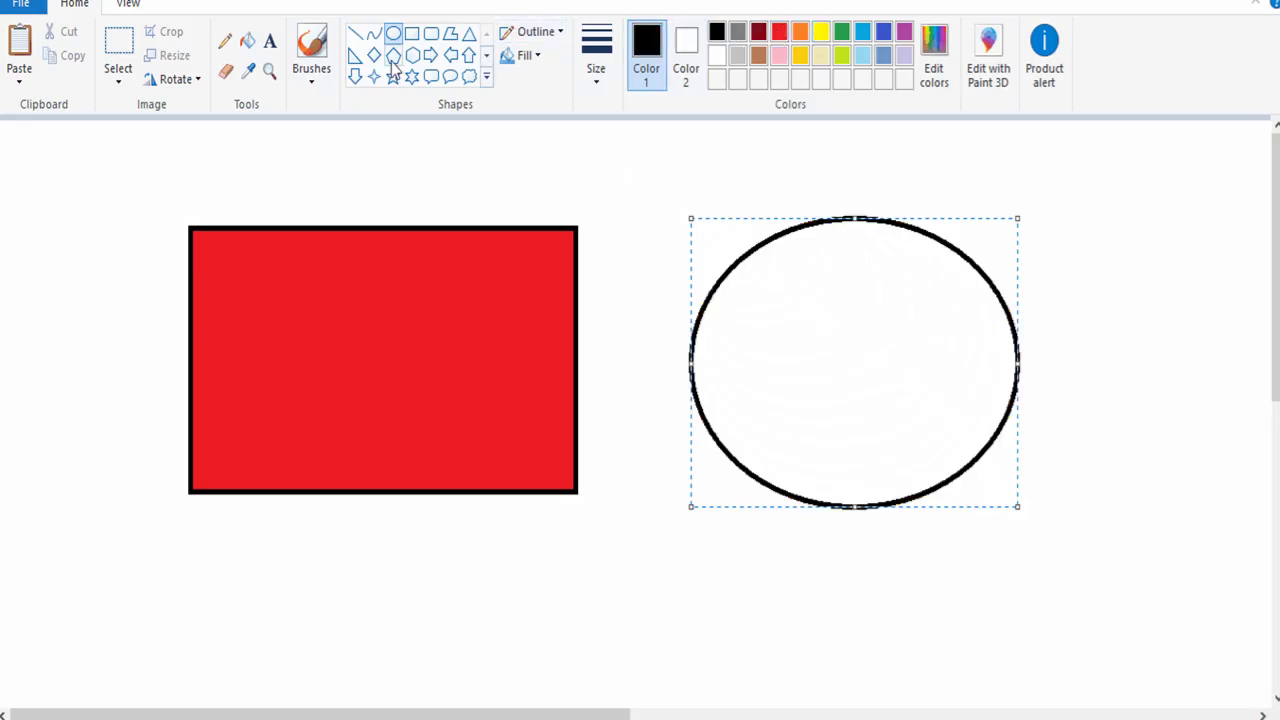
Fill the ellipse yellow after undoing an accidental black fill.
left_click(247, 41)
left_click(875, 270)
key("ctrl+z")
left_click(820, 33)
left_click(841, 246)
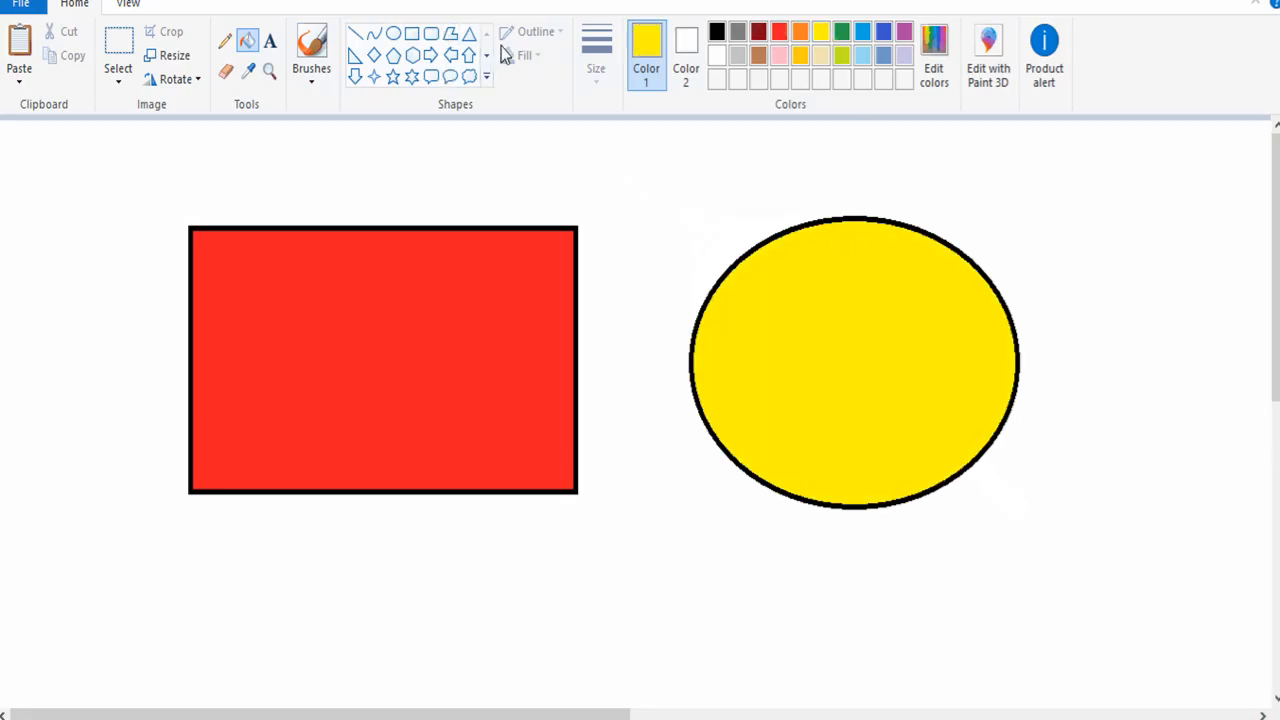
Sample the rectangle's red and fill the ellipse with it, then ready a black triangle.
left_click(252, 72)
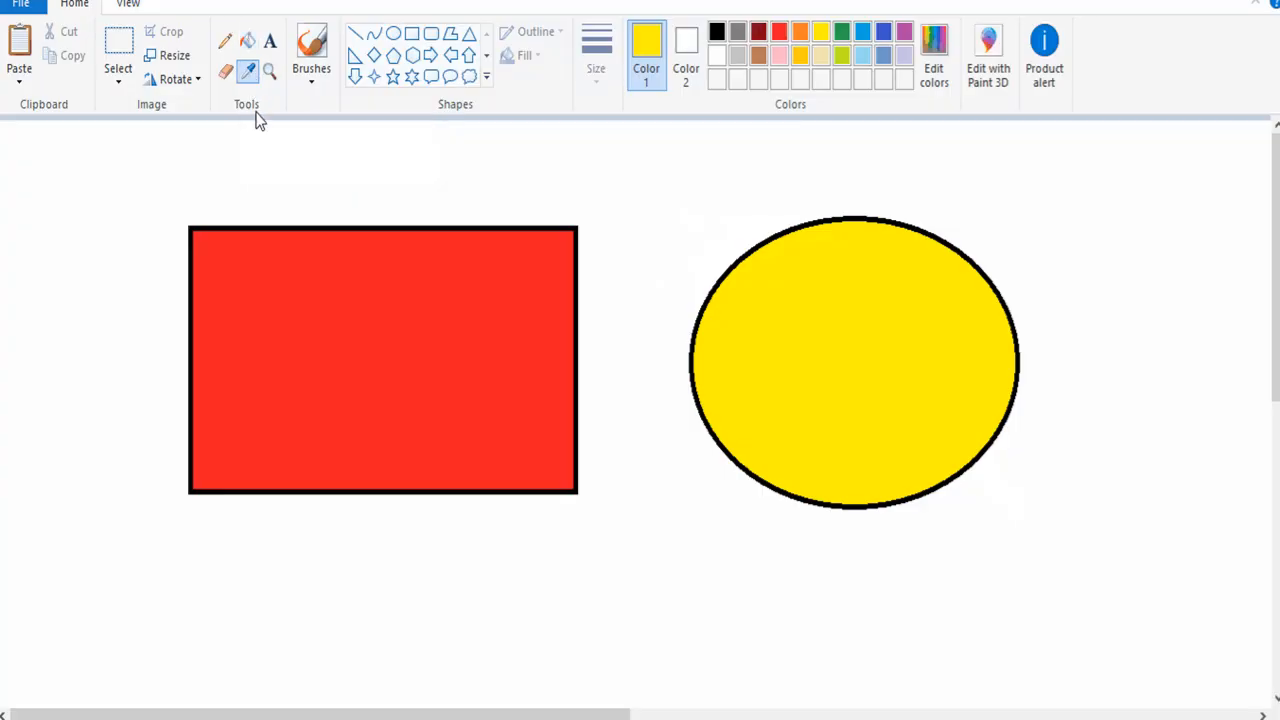
left_click(292, 244)
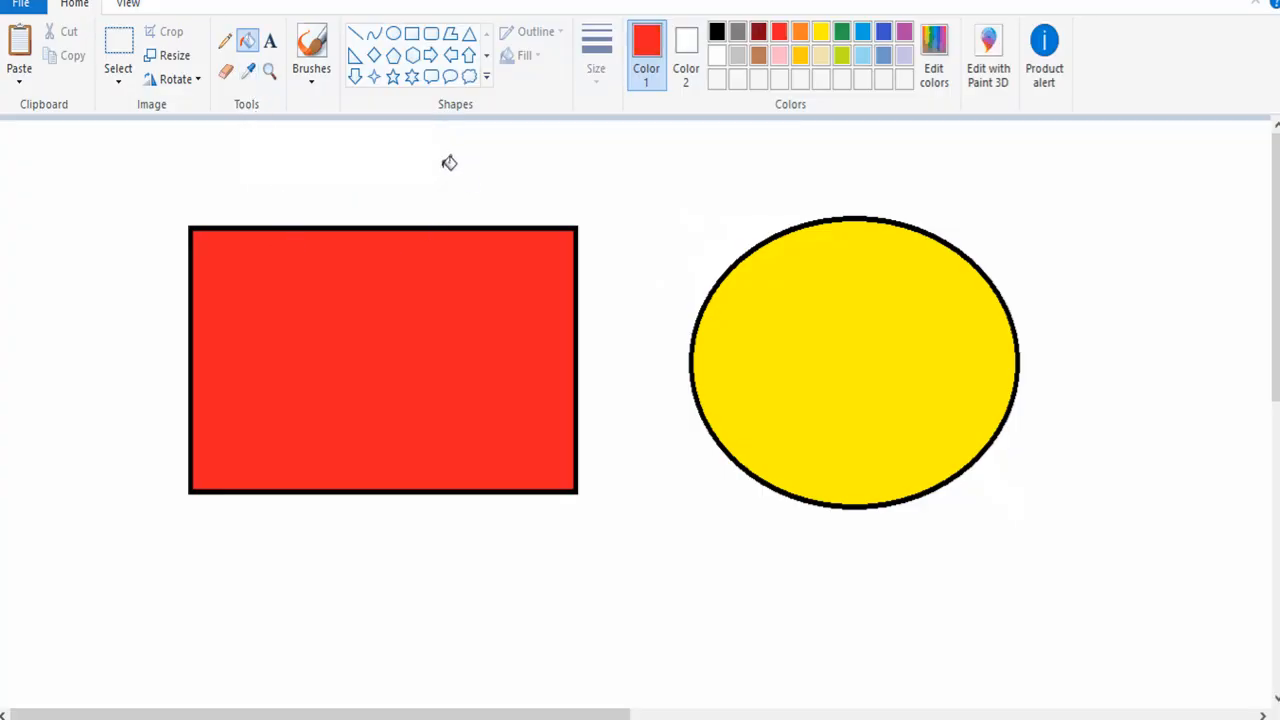
left_click(825, 297)
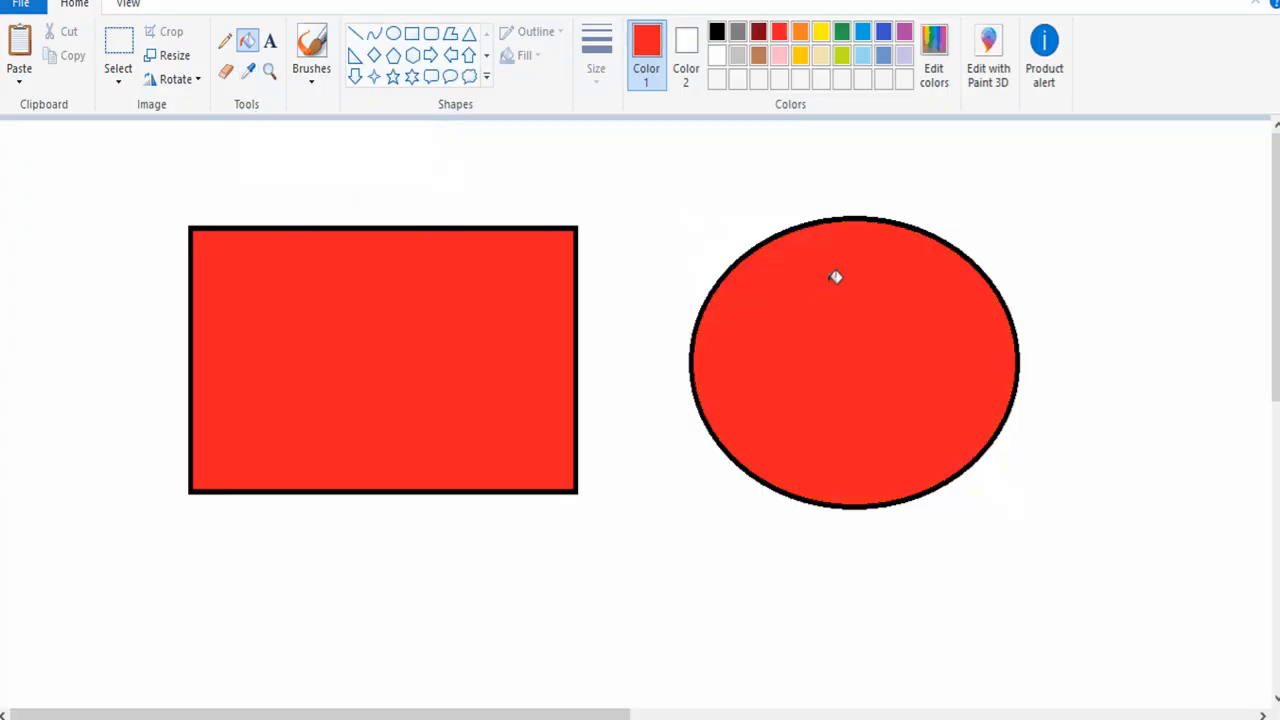
left_click(470, 34)
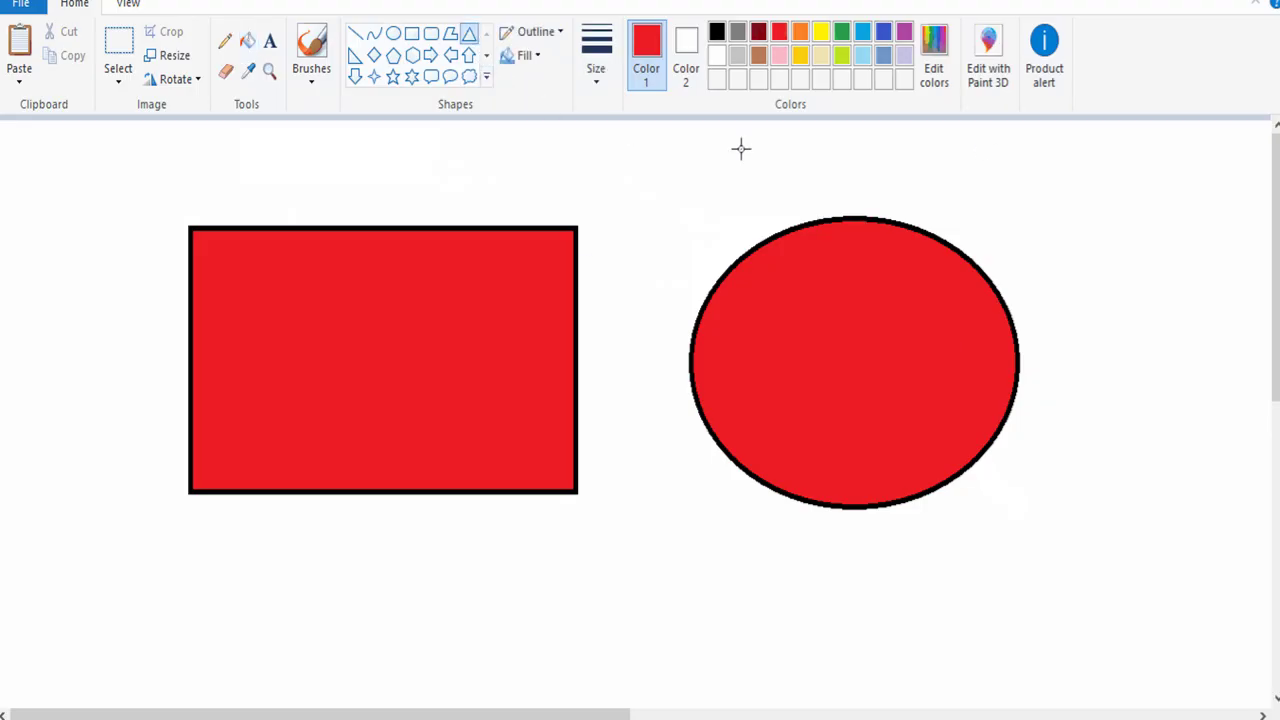
left_click(717, 33)
Draw a triangle to the right of the ellipse.
left_click_drag(1060, 238, 1245, 490)
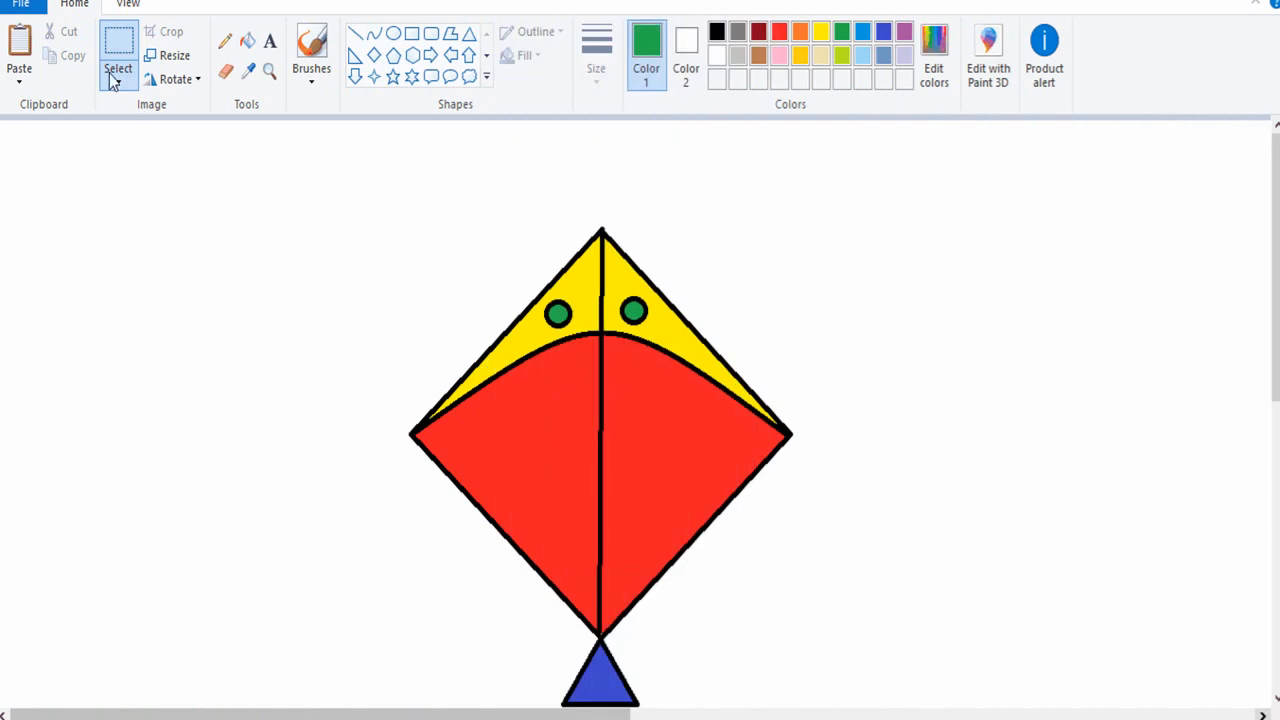
Make a rectangular selection around the whole kite.
left_click(123, 81)
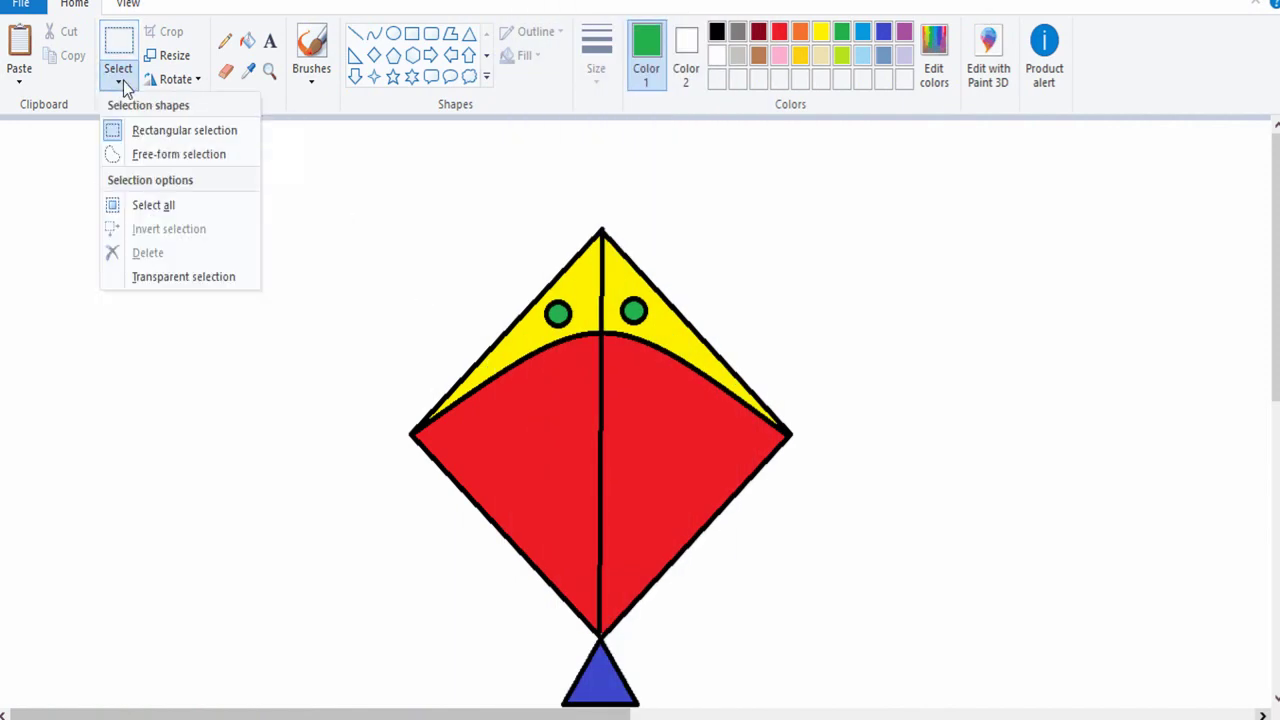
left_click(150, 131)
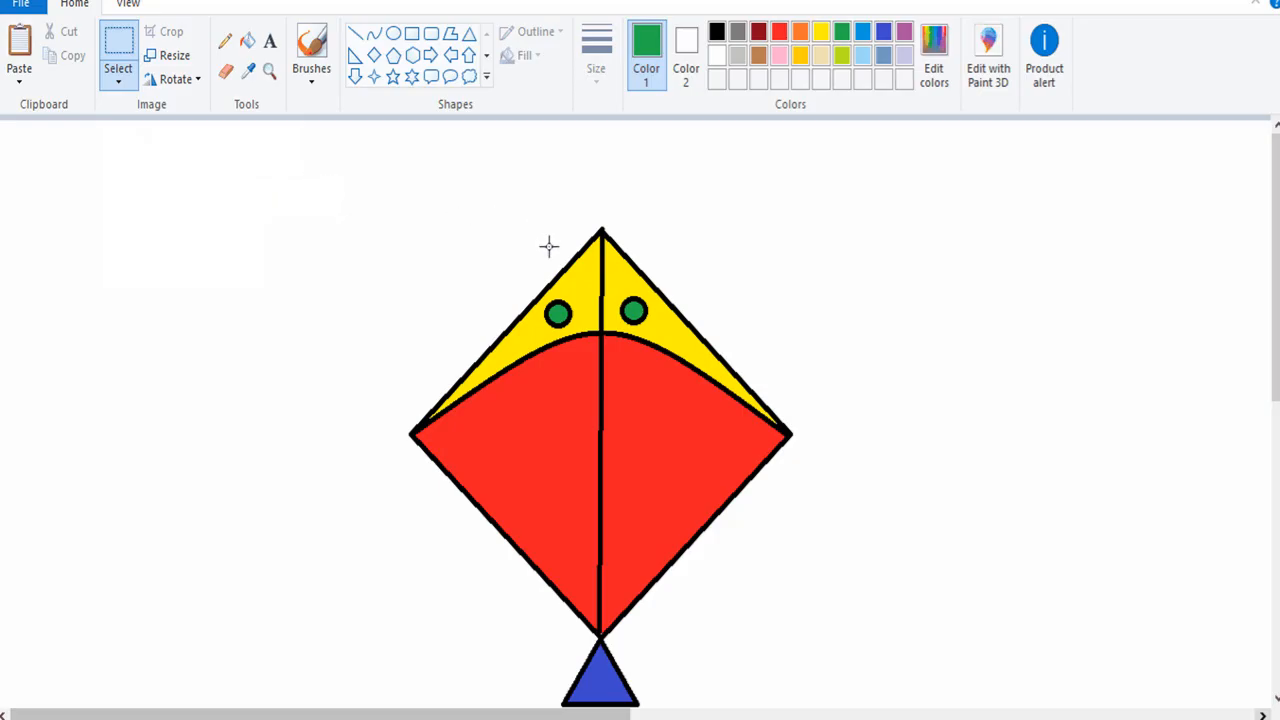
mouse_move(322, 190)
left_mouse_down()
mouse_move(606, 374)
mouse_move(849, 710)
left_mouse_up()
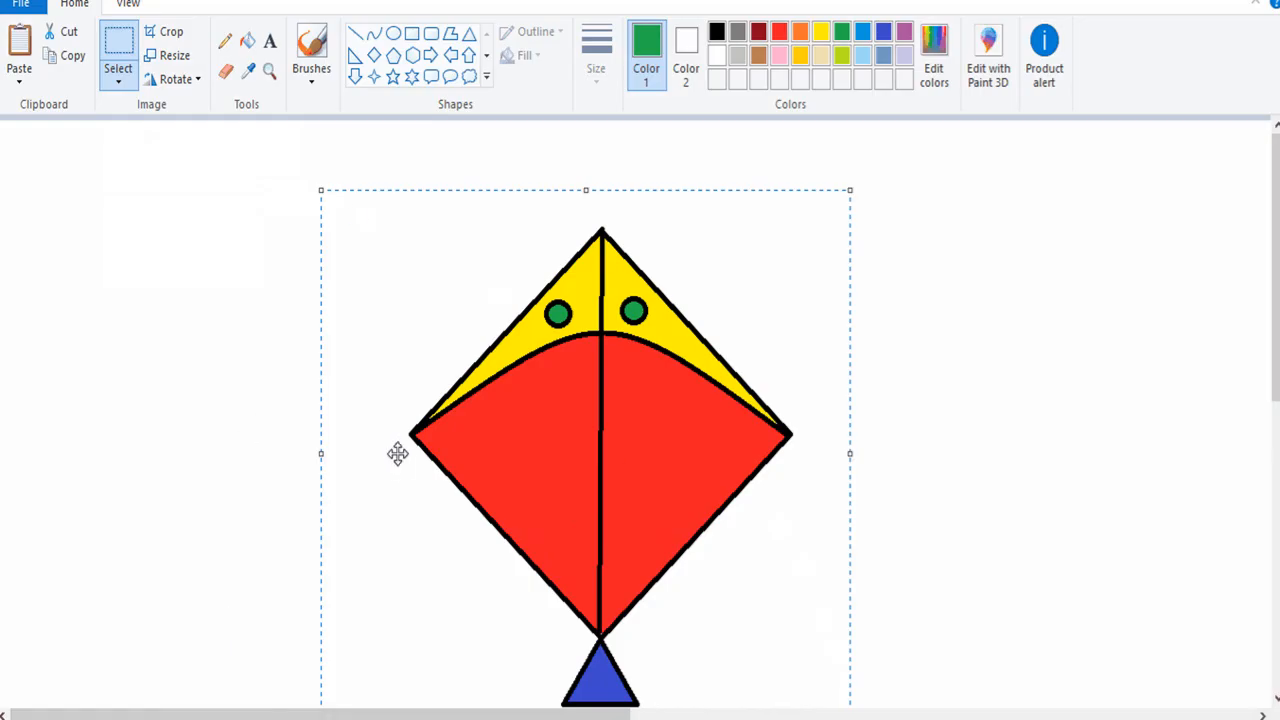
Redo the rectangular selection around just the kite's upper part.
left_click(118, 80)
left_click(183, 130)
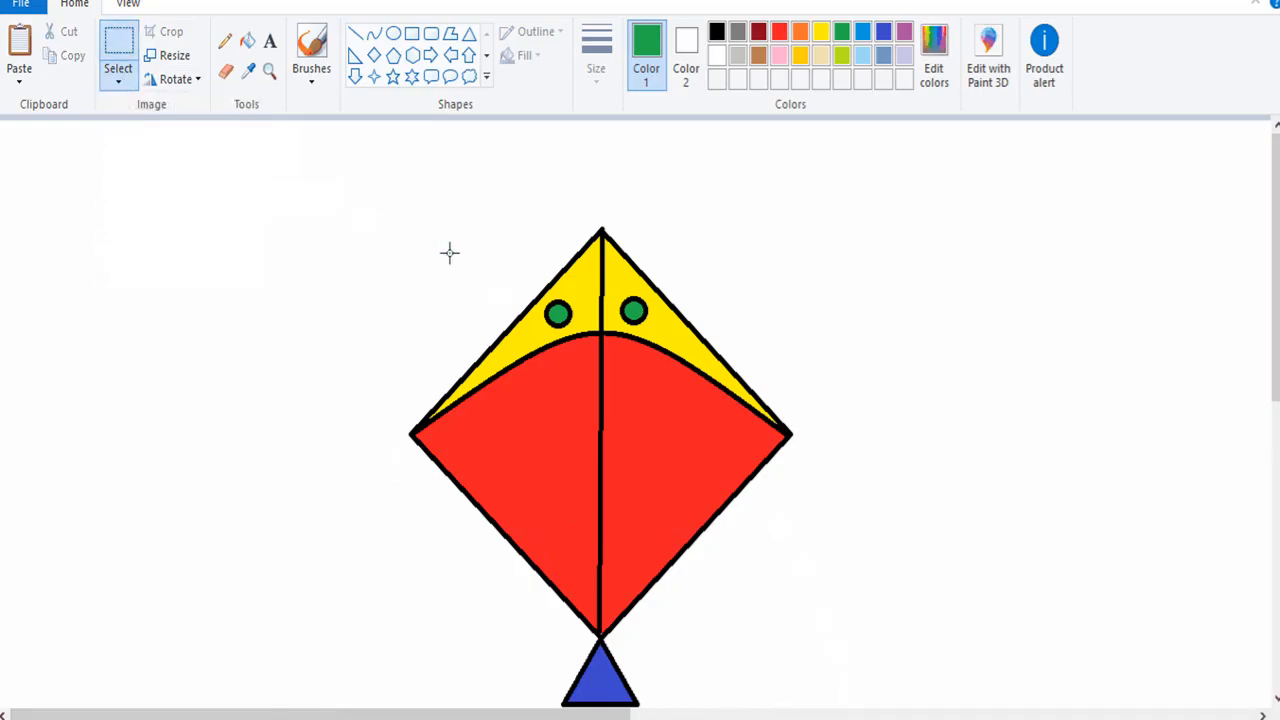
left_click_drag(455, 205, 720, 393)
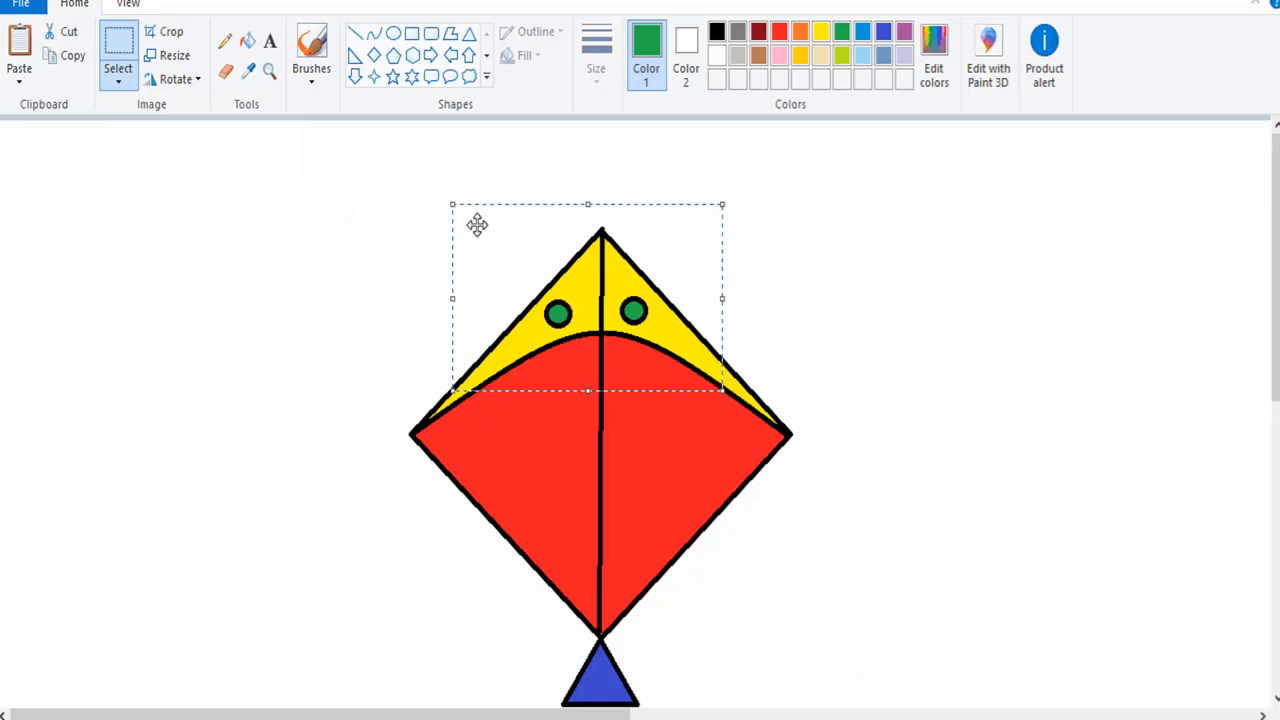
left_click(128, 81)
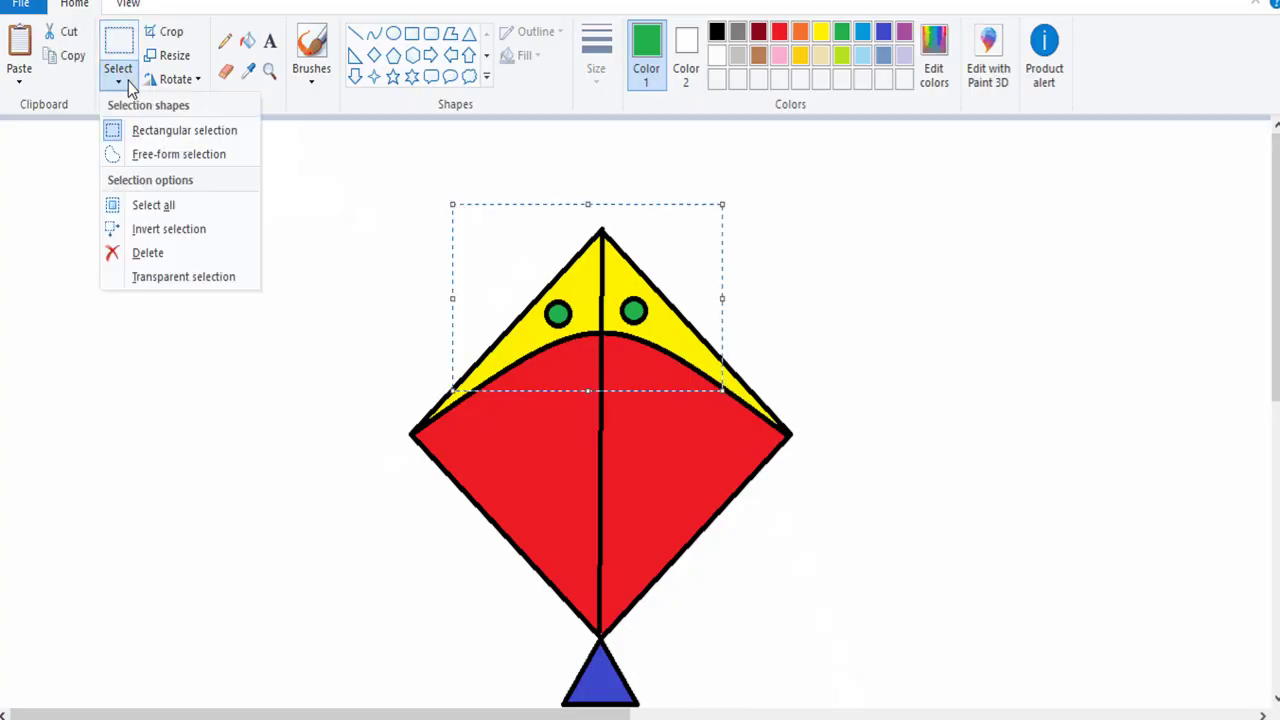
left_click(170, 160)
left_click_drag(280, 223, 911, 392)
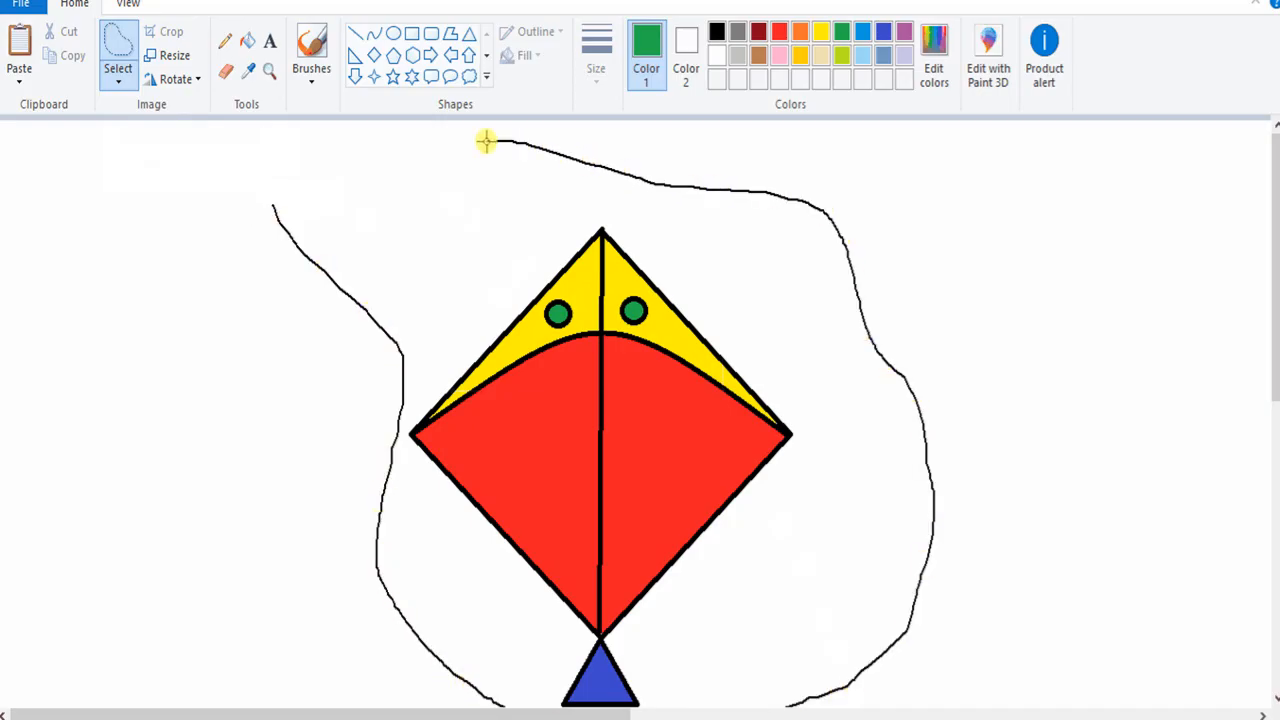
left_click_drag(911, 392, 275, 210)
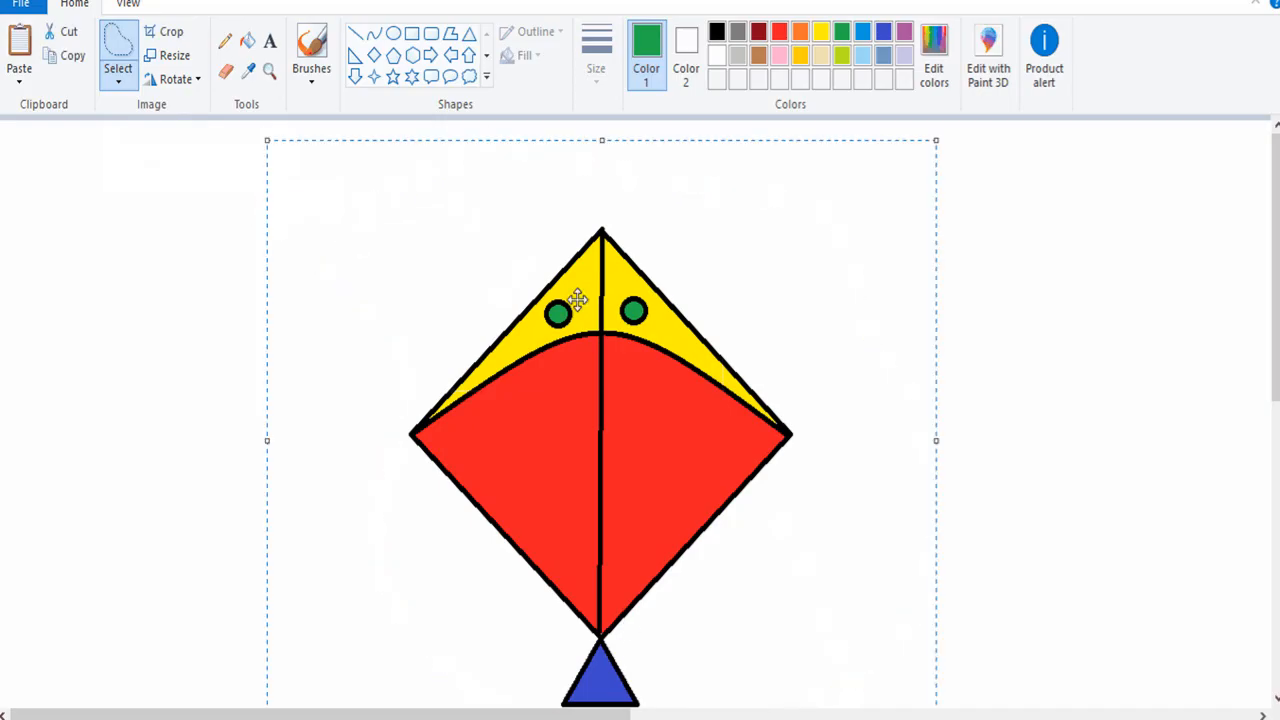
left_click(118, 82)
left_click(179, 154)
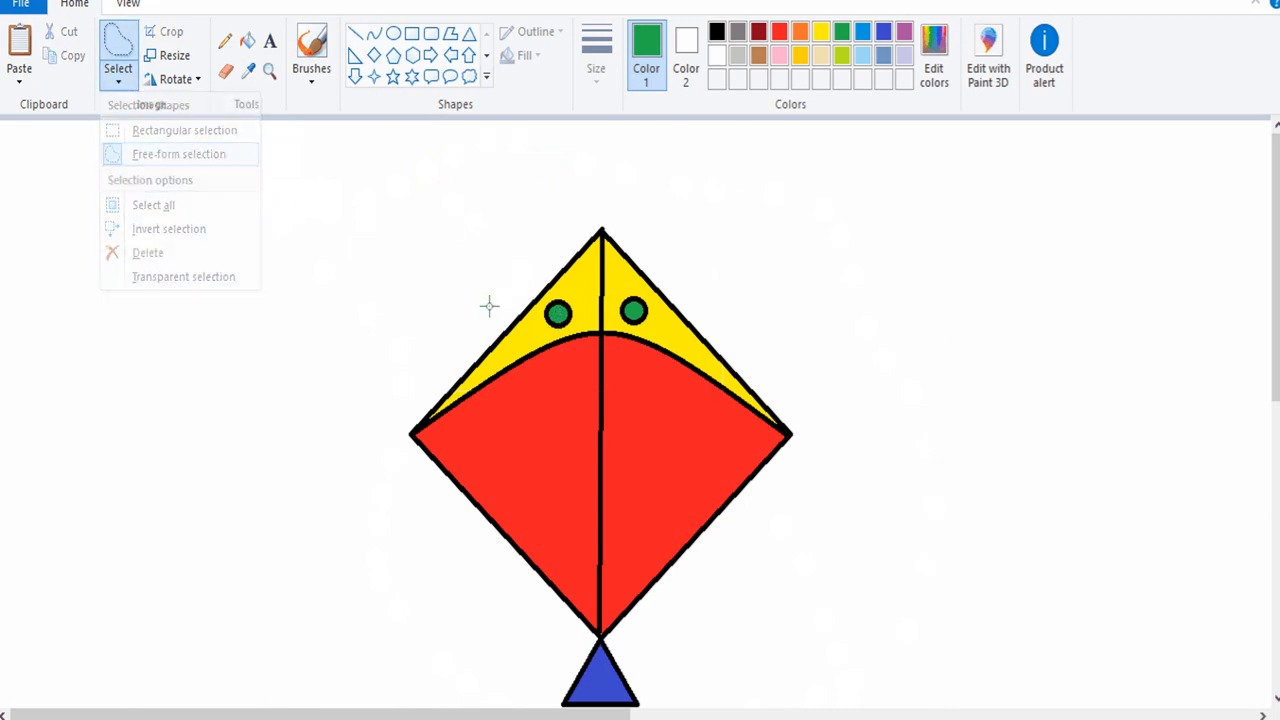
mouse_move(485, 262)
left_mouse_down()
mouse_move(840, 421)
mouse_move(485, 265)
left_mouse_up()
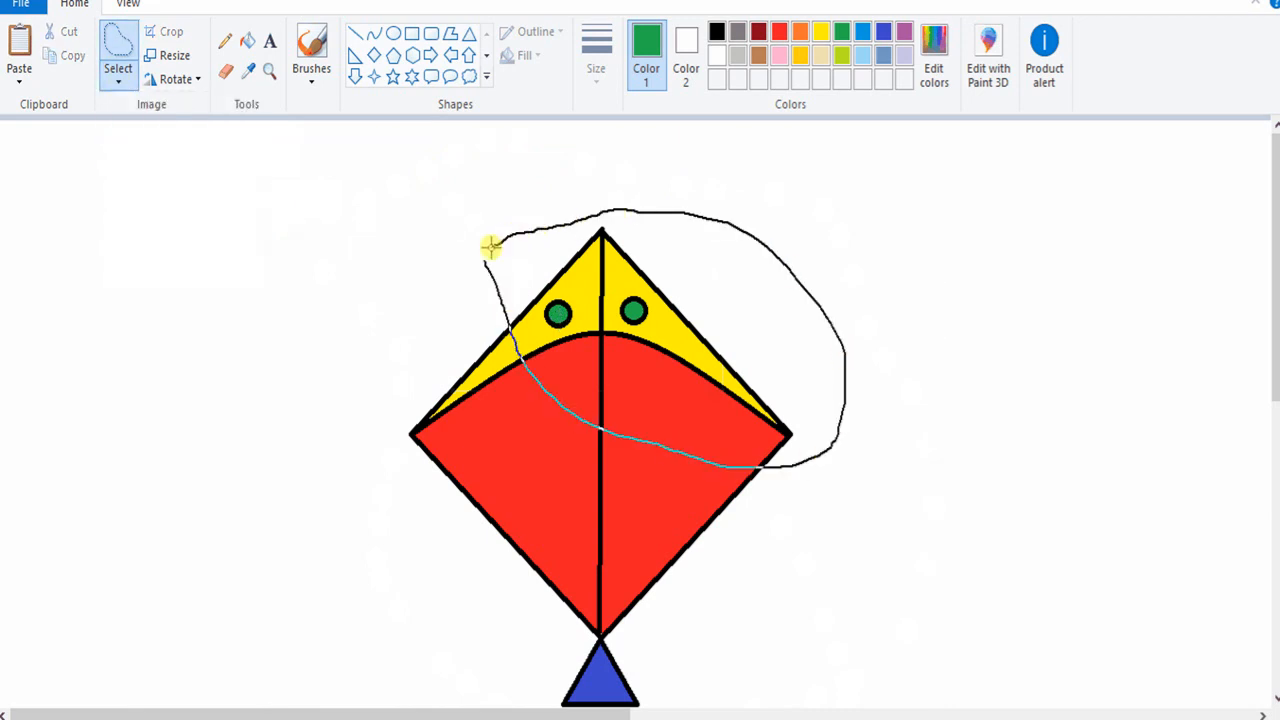
left_click(118, 80)
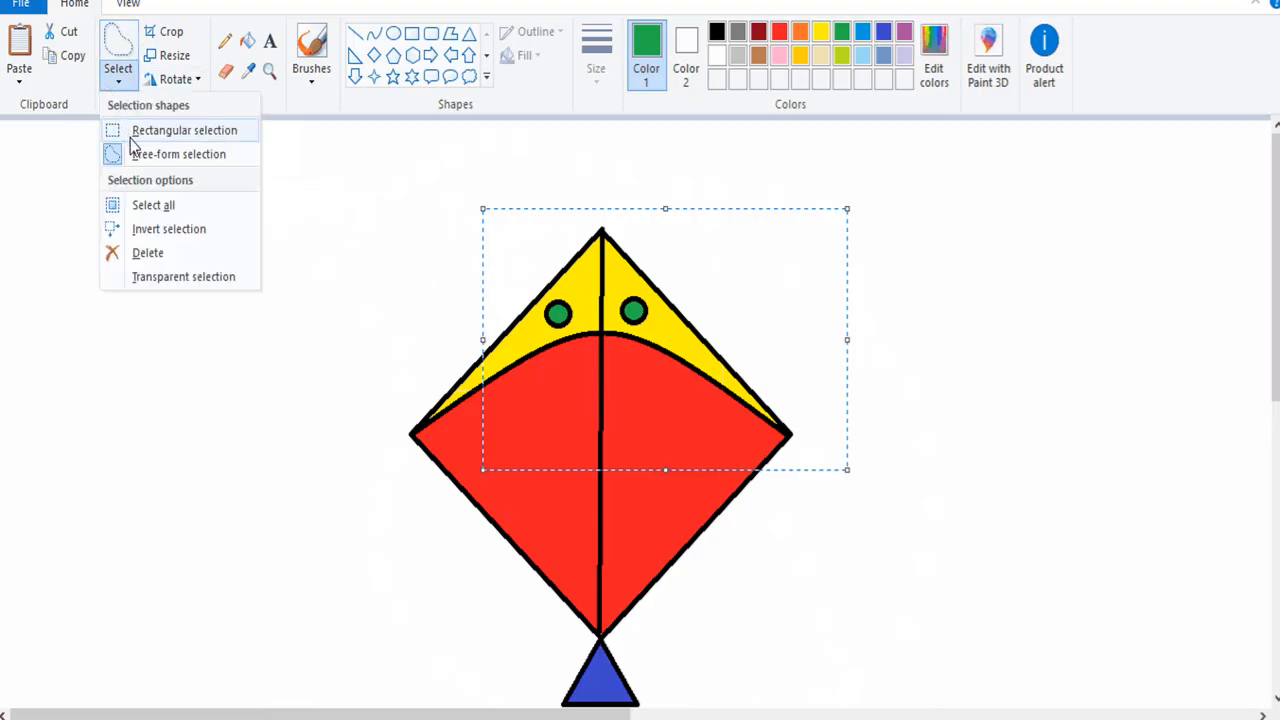
left_click(180, 154)
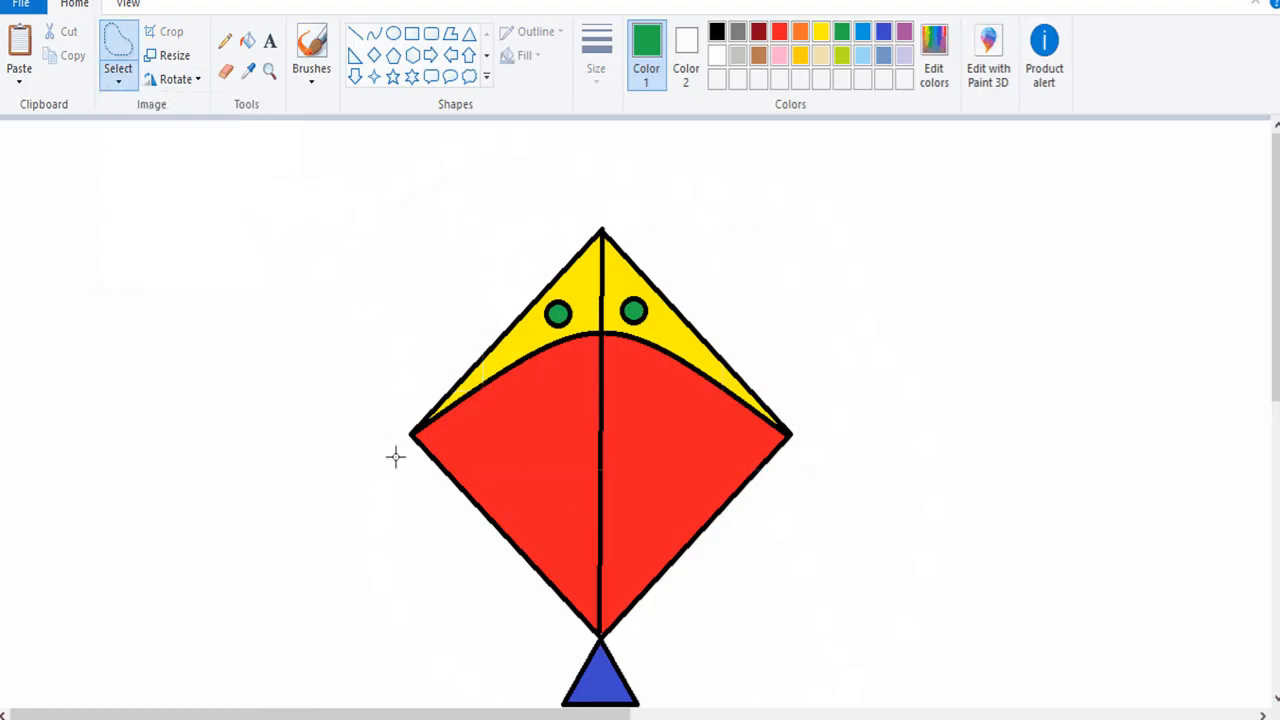
mouse_move(397, 455)
left_mouse_down()
mouse_move(537, 418)
mouse_move(395, 448)
left_mouse_up()
left_click(118, 80)
left_click(179, 154)
mouse_move(385, 450)
left_mouse_down()
mouse_move(887, 648)
mouse_move(380, 450)
left_mouse_up()
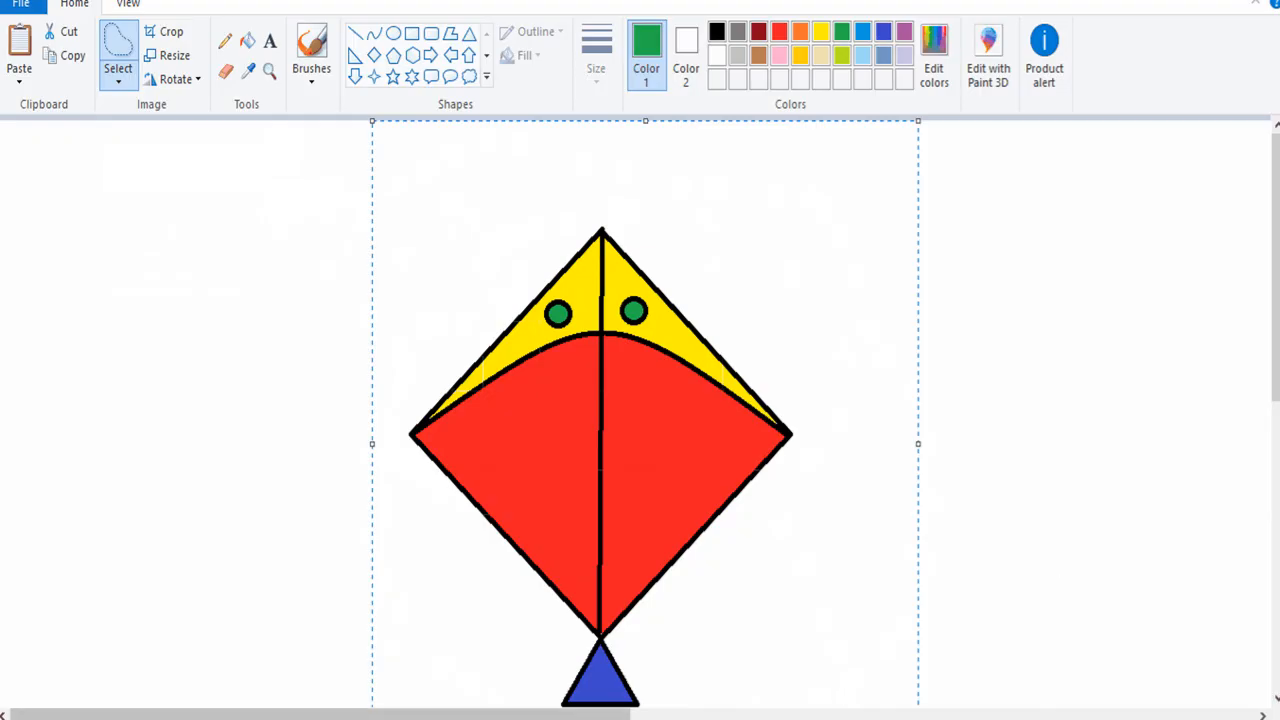
left_click(1184, 680)
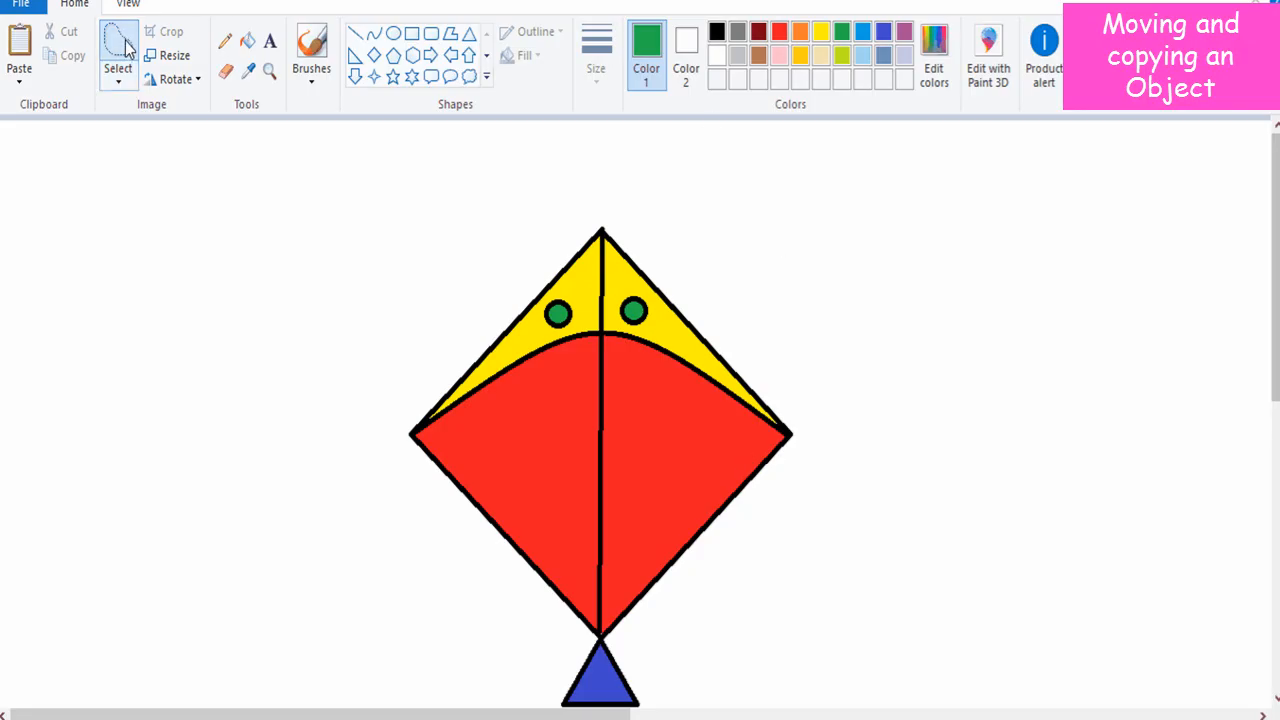
Select the whole kite, cut it and paste it back at the top-left.
left_click(118, 80)
left_click(170, 130)
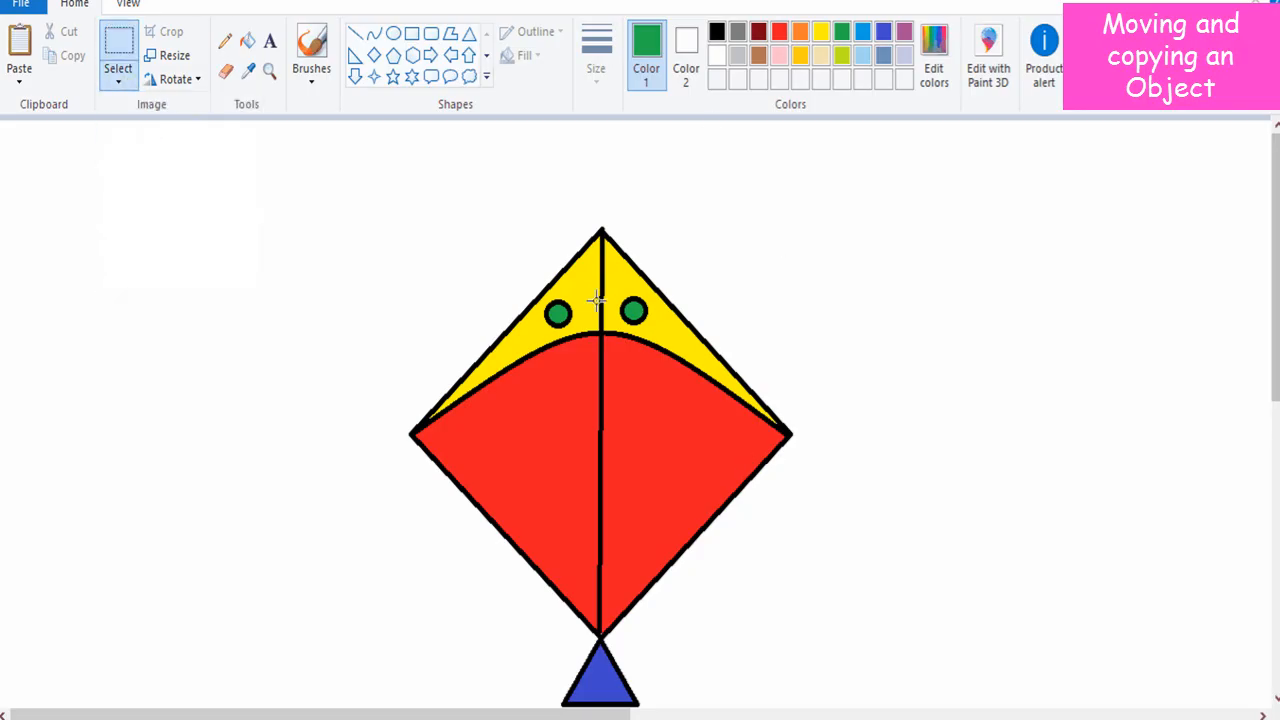
mouse_move(324, 195)
left_mouse_down()
mouse_move(614, 370)
mouse_move(837, 706)
left_mouse_up()
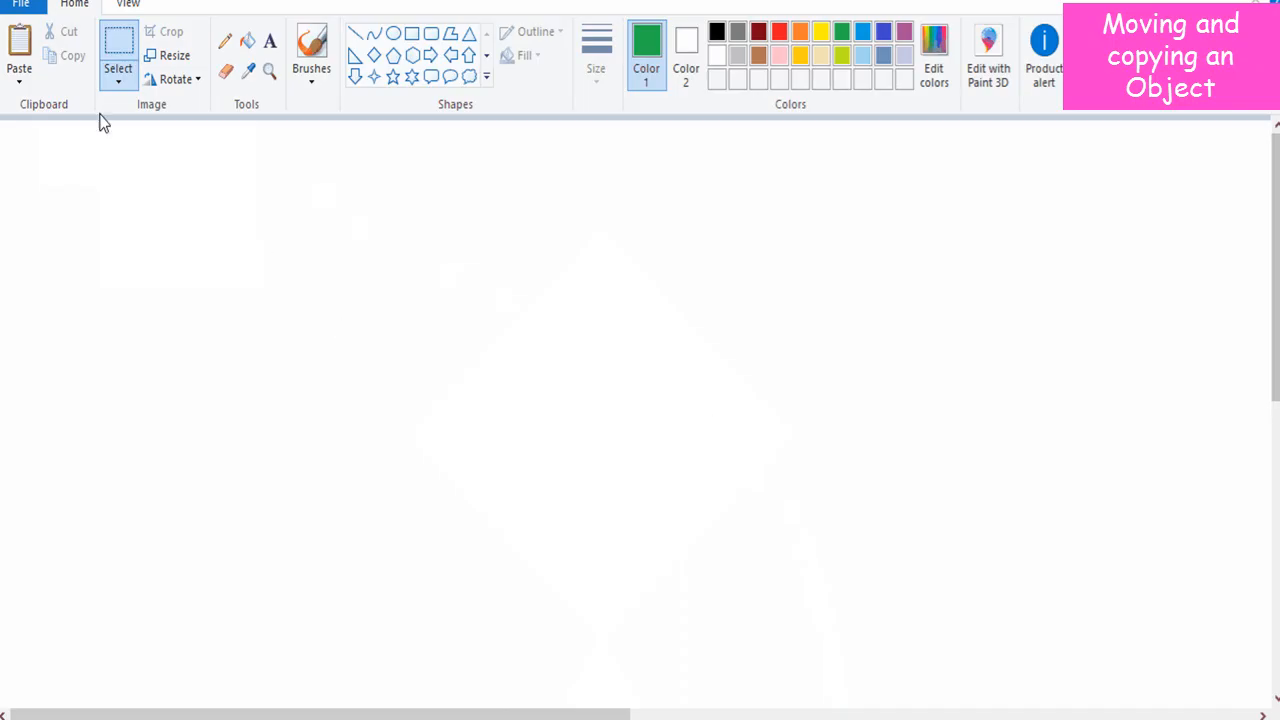
left_click(22, 42)
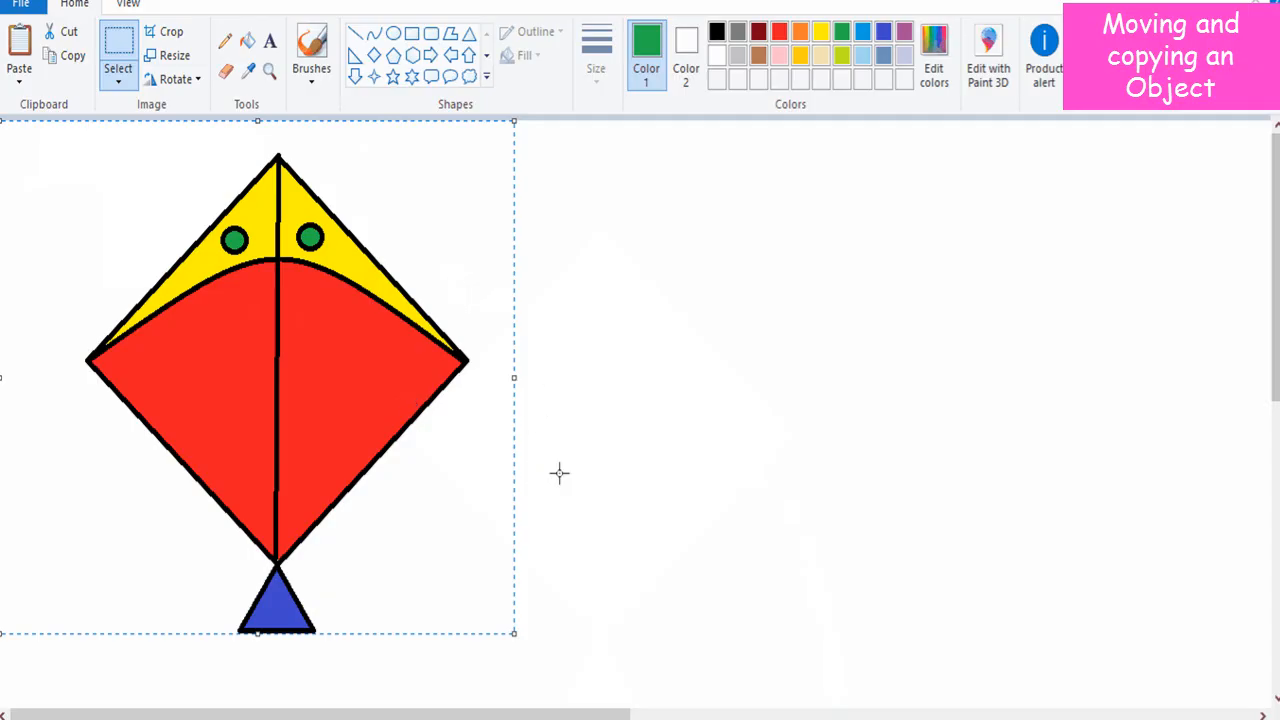
Copy the kite and place two copies to its right, side by side.
left_click(628, 443)
left_click(118, 80)
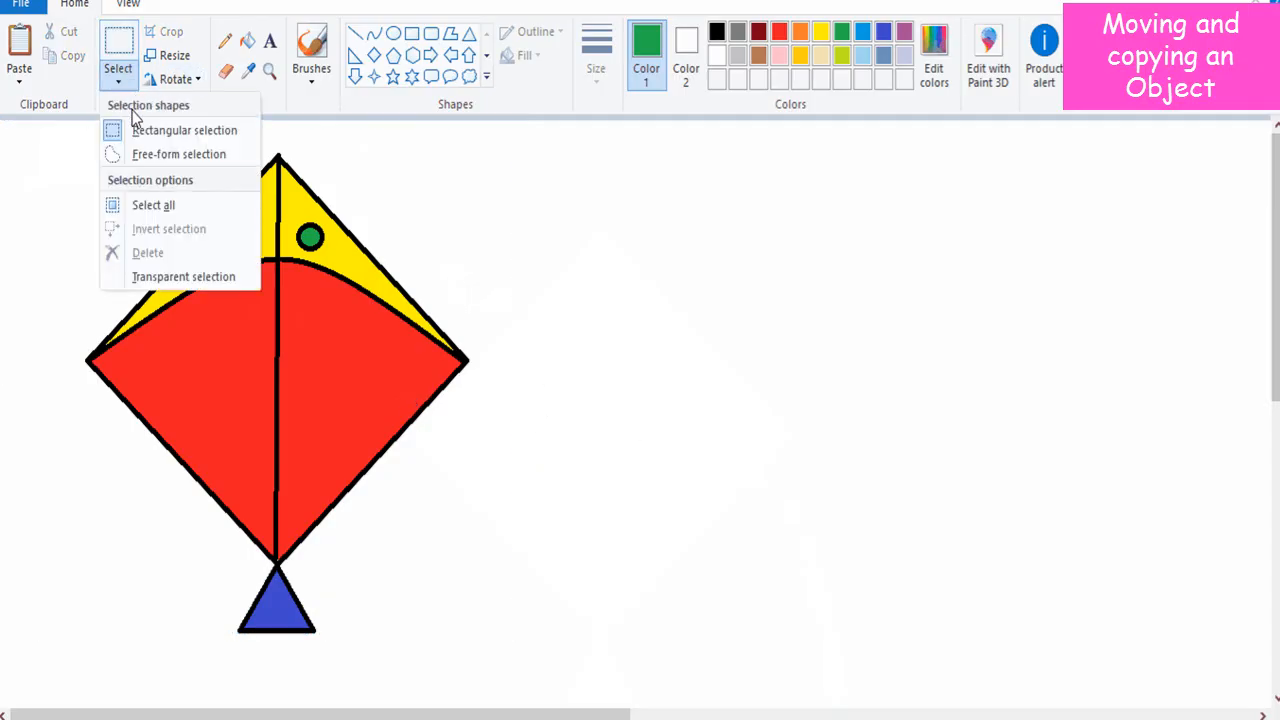
left_click(184, 130)
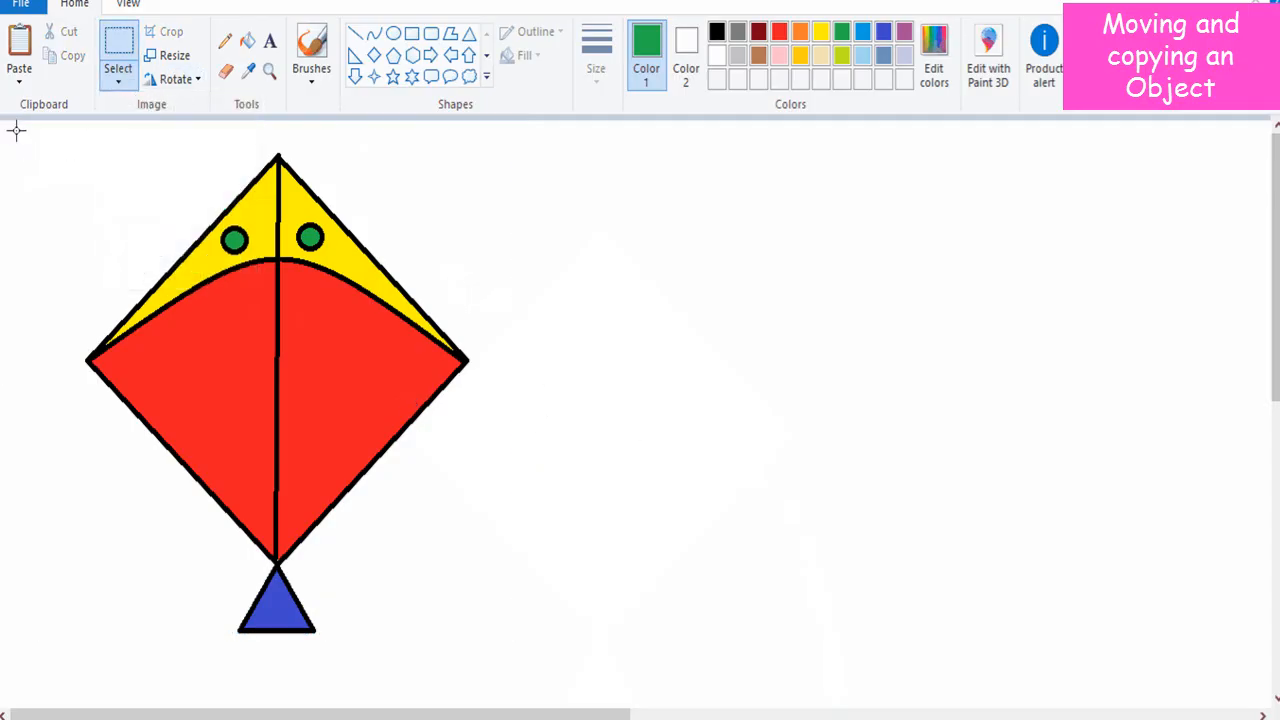
mouse_move(18, 130)
left_mouse_down()
mouse_move(228, 285)
mouse_move(502, 643)
left_mouse_up()
left_click(73, 56)
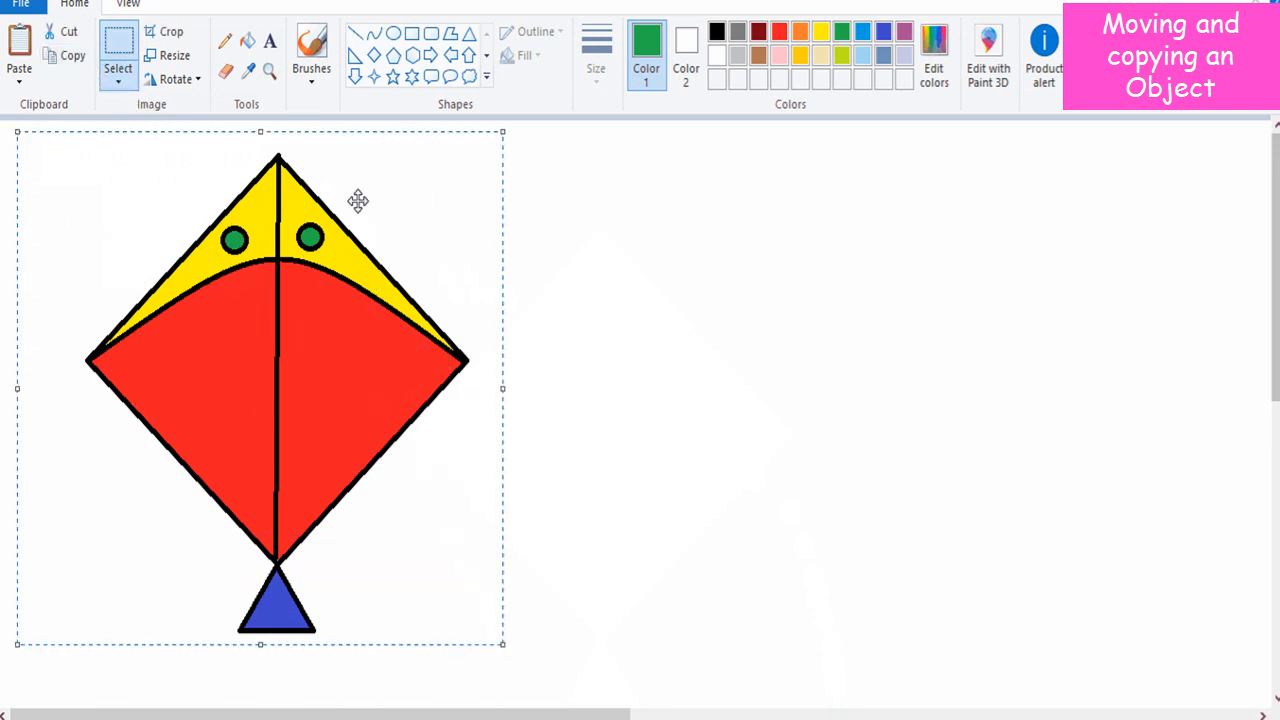
left_click(19, 50)
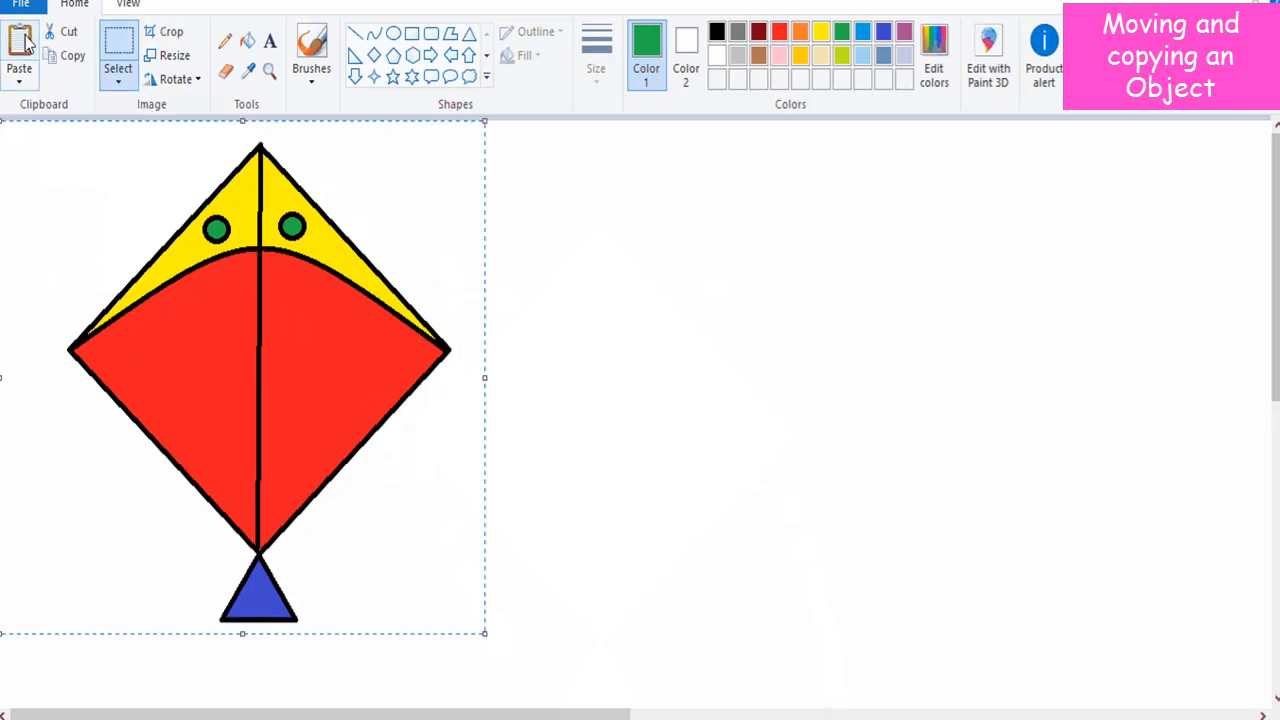
mouse_move(228, 197)
left_mouse_down()
mouse_move(803, 240)
mouse_move(697, 203)
mouse_move(627, 205)
left_mouse_up()
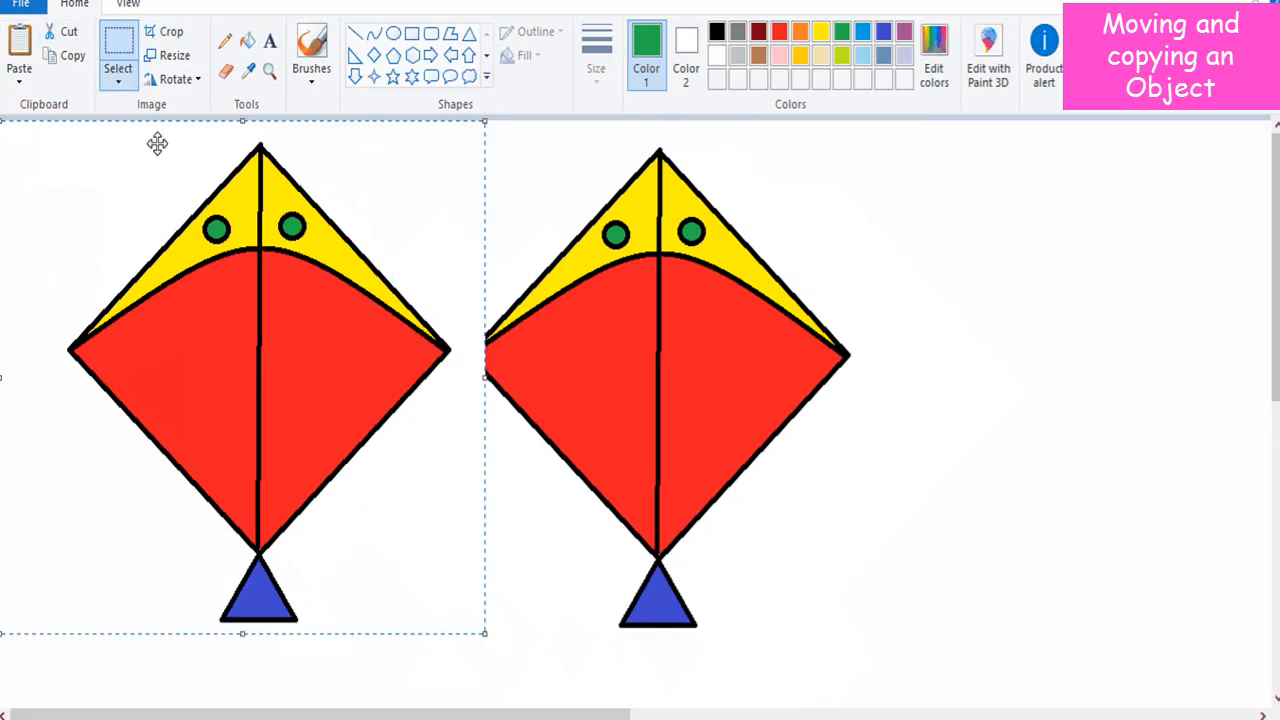
left_click_drag(172, 157, 999, 204)
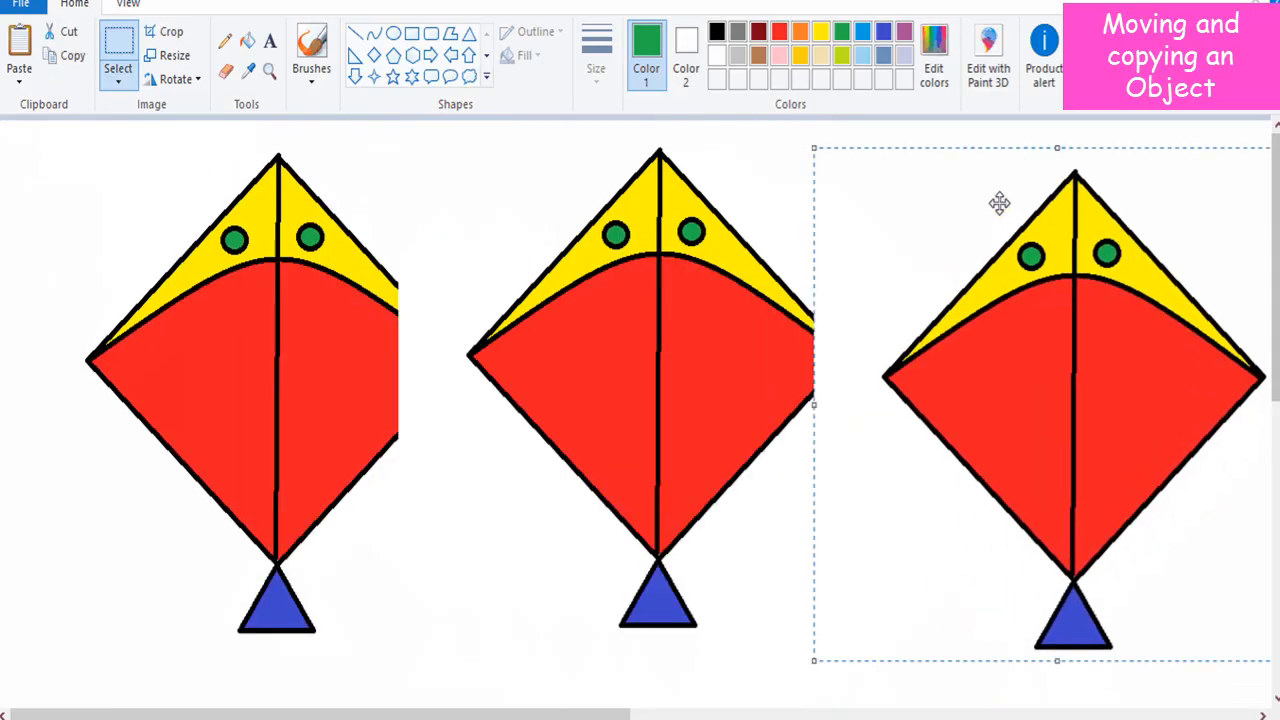
Copy the first kite's blue tail triangle and place it between the first two kites.
left_click(117, 80)
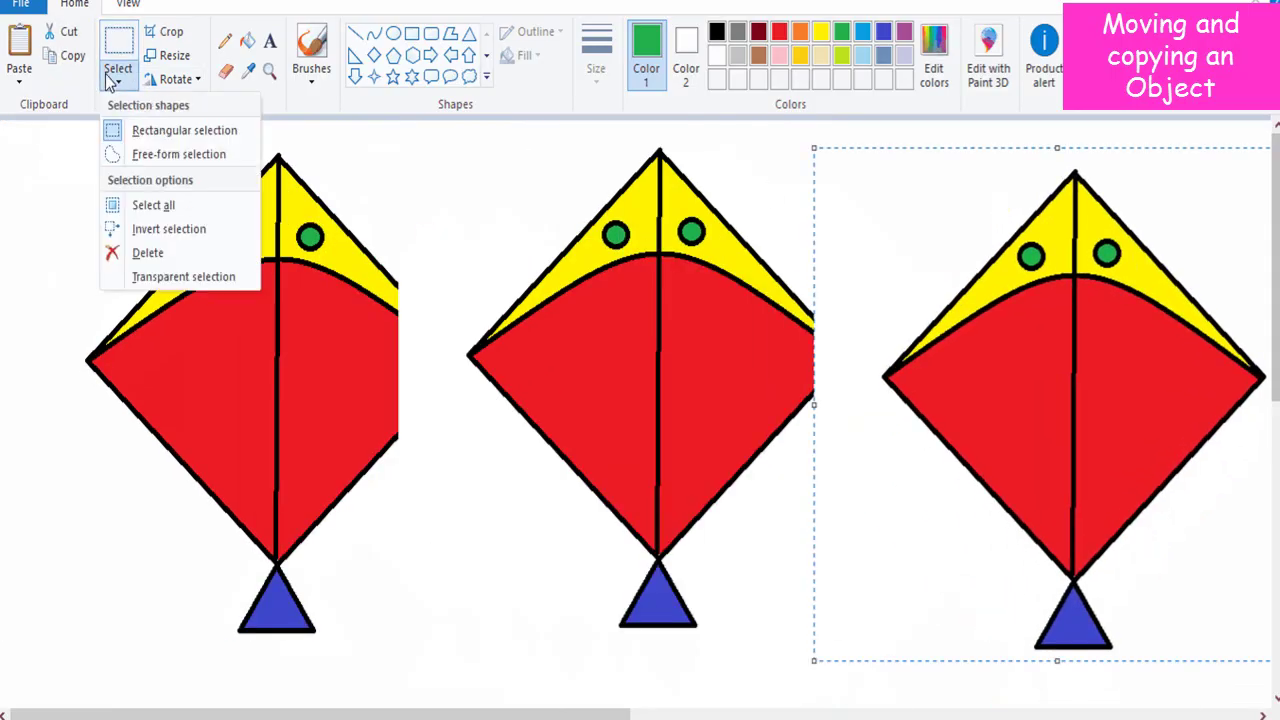
left_click(143, 133)
left_click_drag(207, 558, 338, 656)
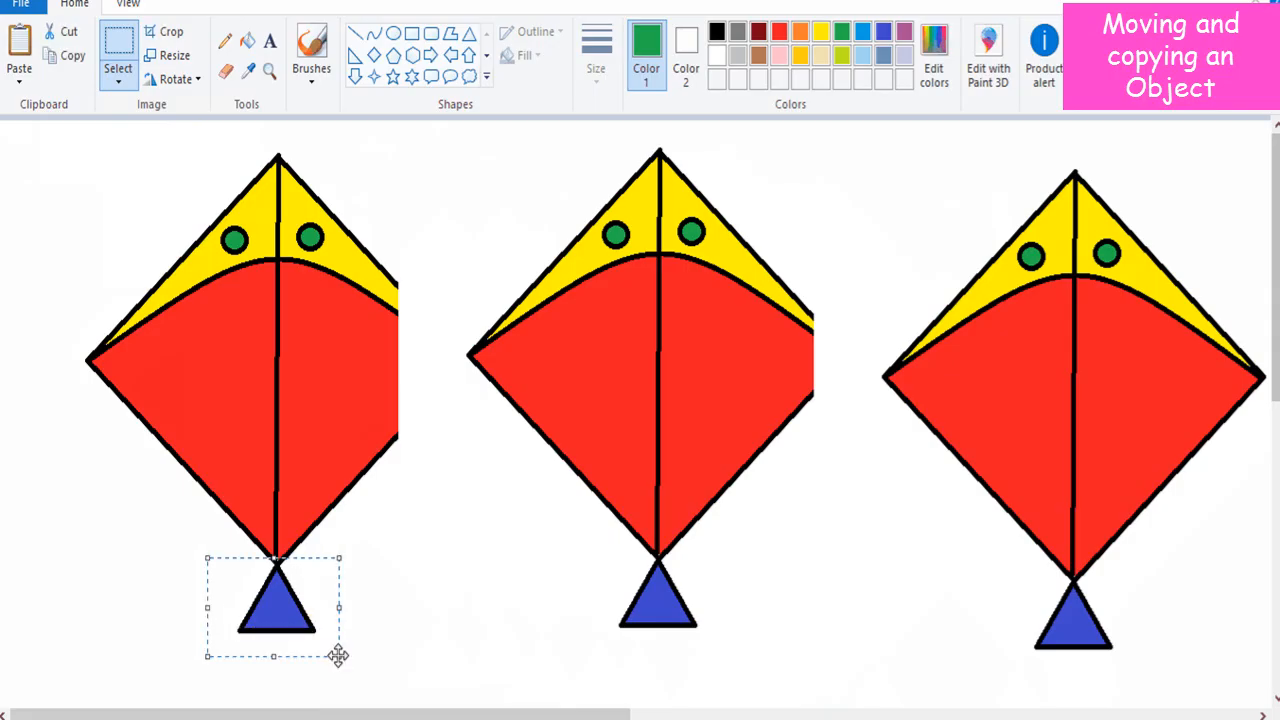
left_click(18, 40)
mouse_move(68, 162)
left_mouse_down()
mouse_move(445, 540)
mouse_move(472, 515)
left_mouse_up()
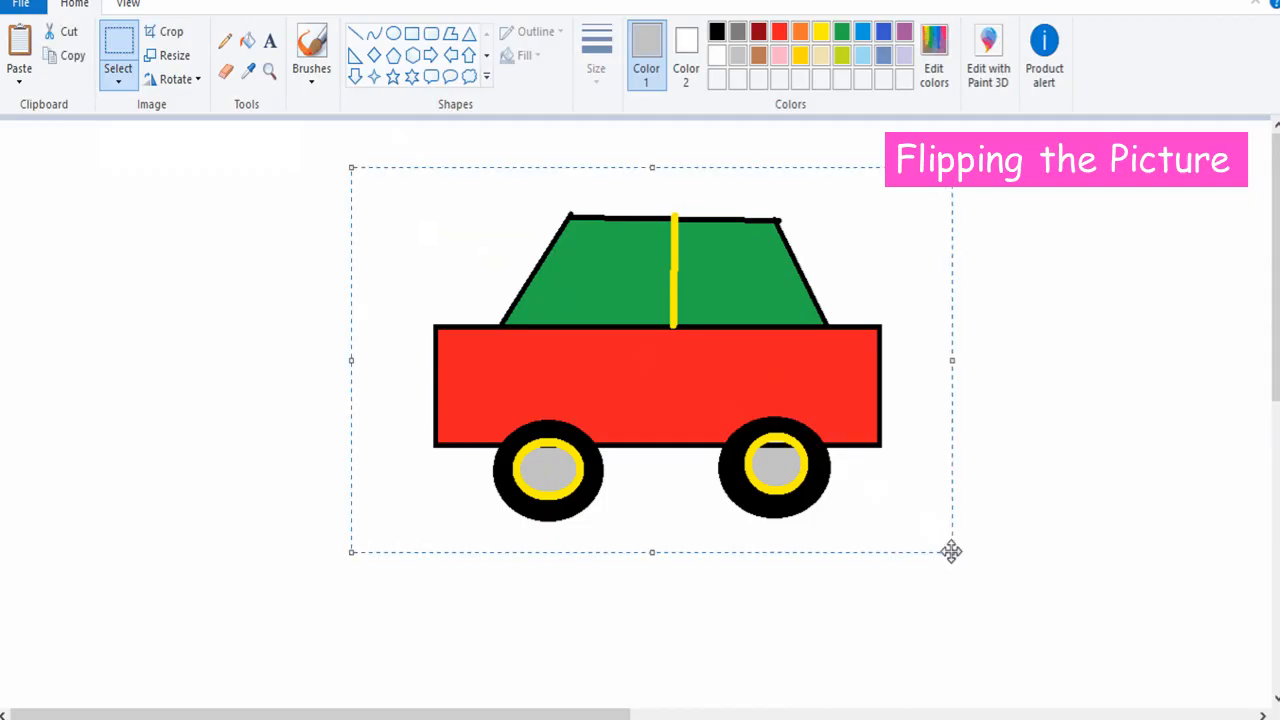
left_click(194, 80)
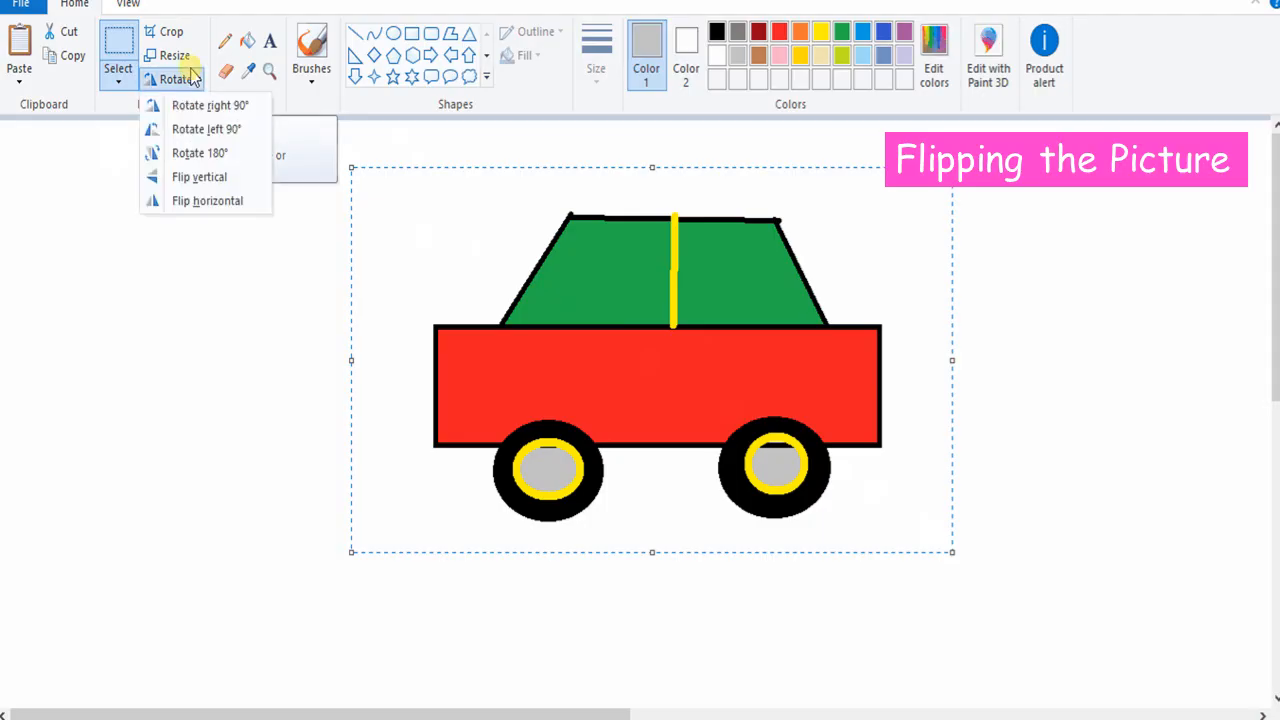
left_click(200, 103)
left_click(194, 80)
left_click(205, 128)
left_click(180, 80)
left_click(196, 153)
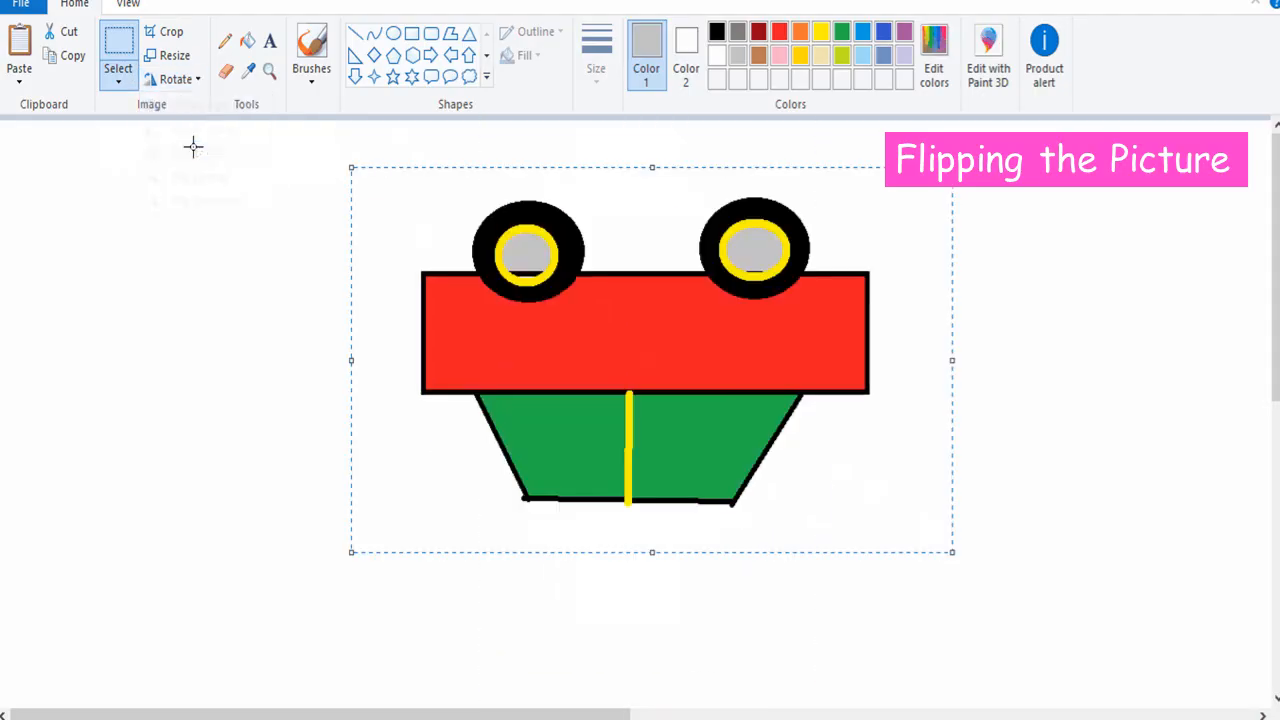
left_click(194, 86)
left_click(198, 153)
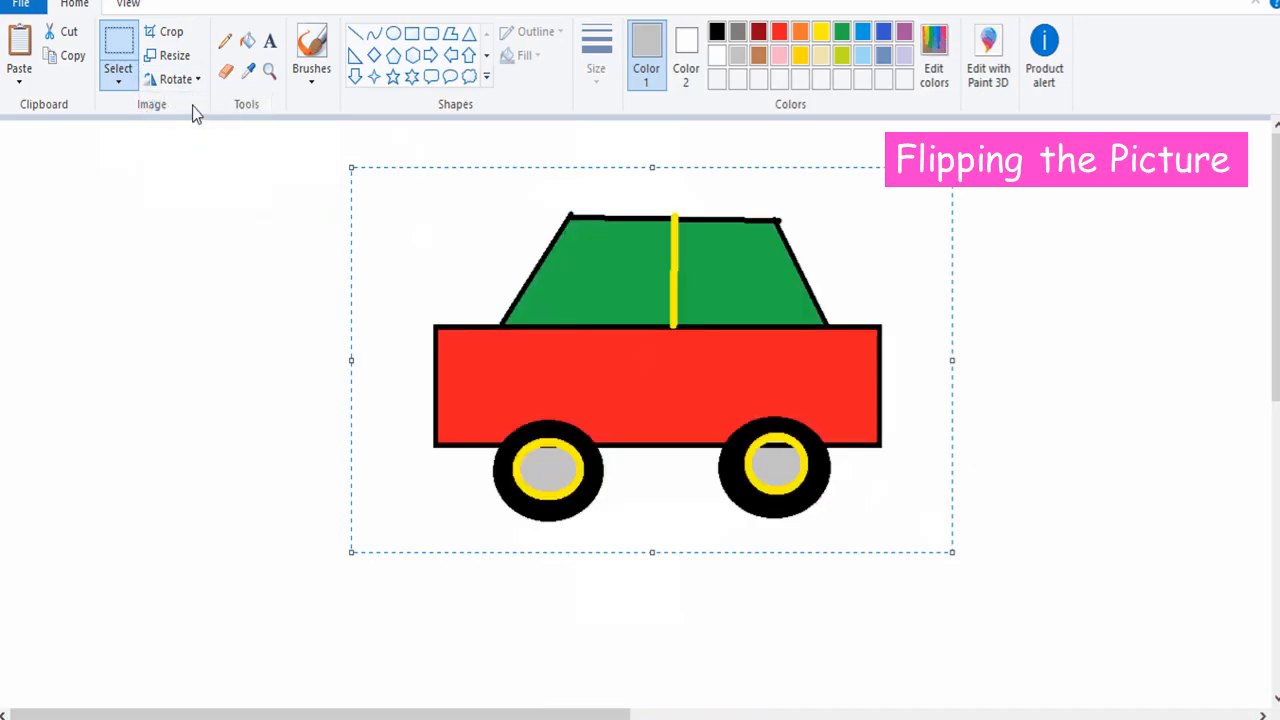
left_click(180, 80)
left_click(199, 177)
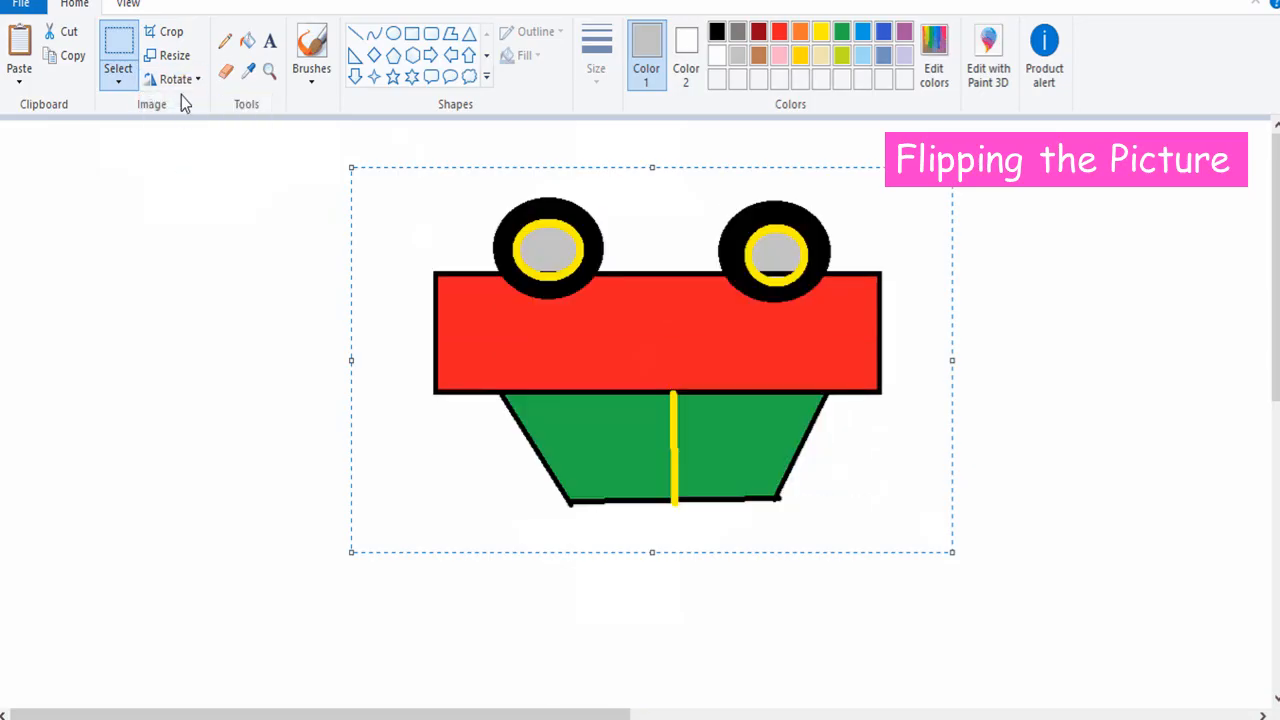
left_click(181, 84)
left_click(190, 177)
left_click(190, 82)
left_click(198, 200)
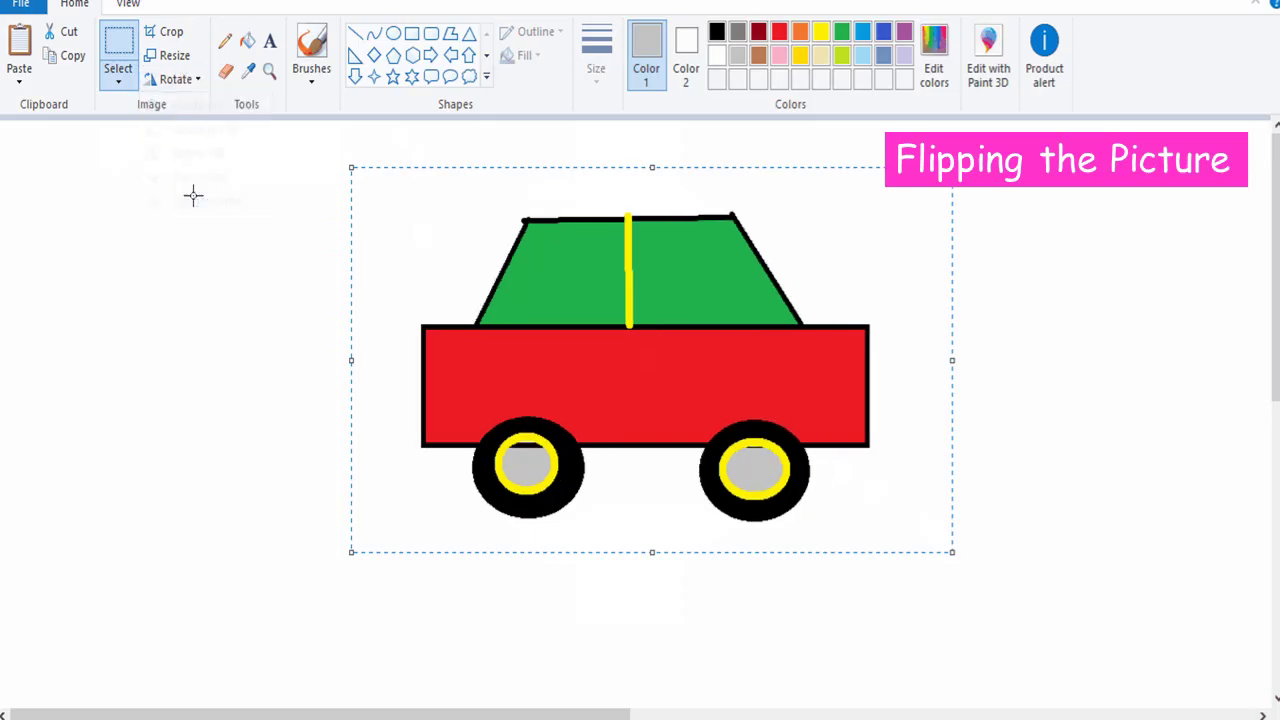
left_click(181, 80)
left_click(198, 200)
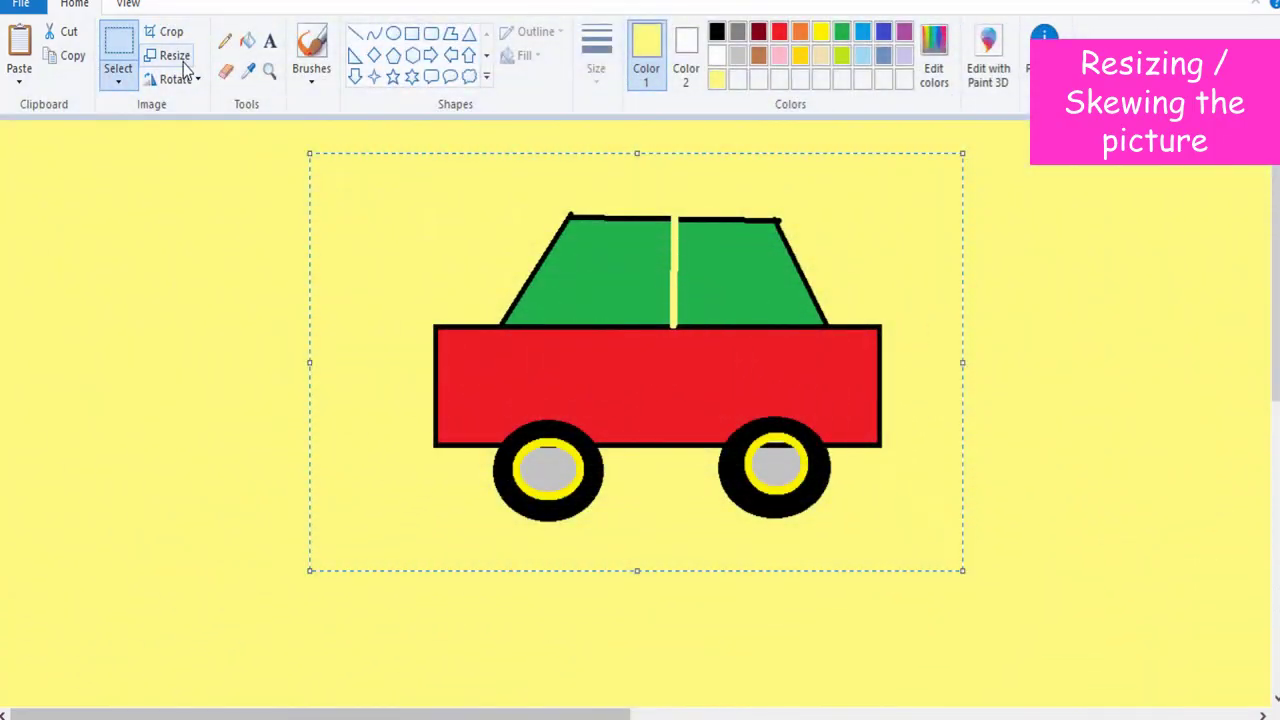
Resize the car to 50% horizontal with 5-degree horizontal and vertical skew.
left_click(174, 55)
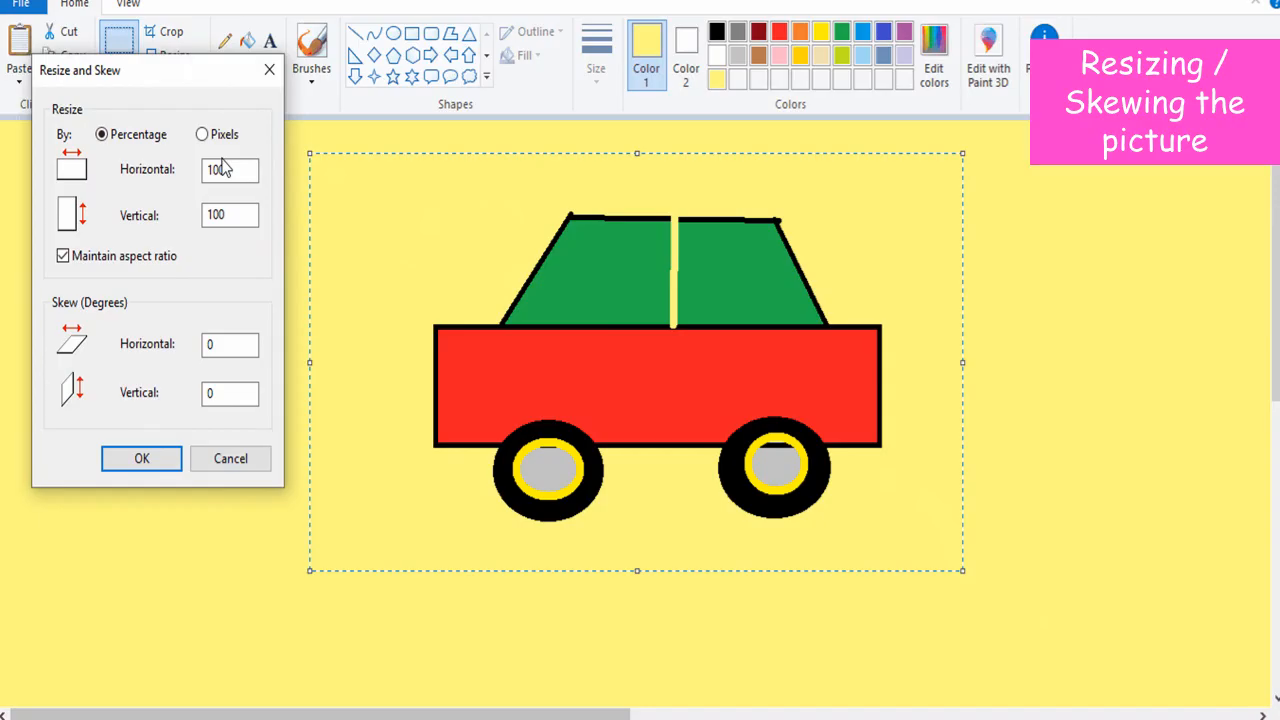
left_click(224, 168)
double_click(220, 168)
type("50")
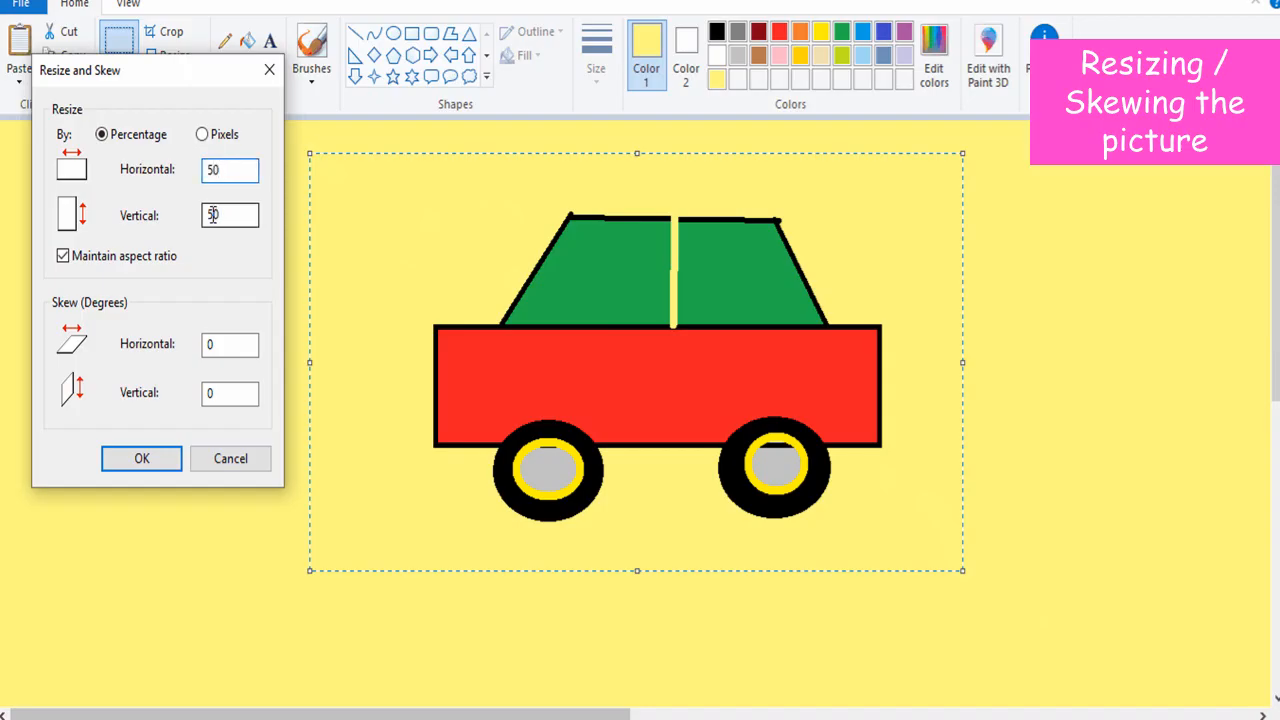
double_click(211, 345)
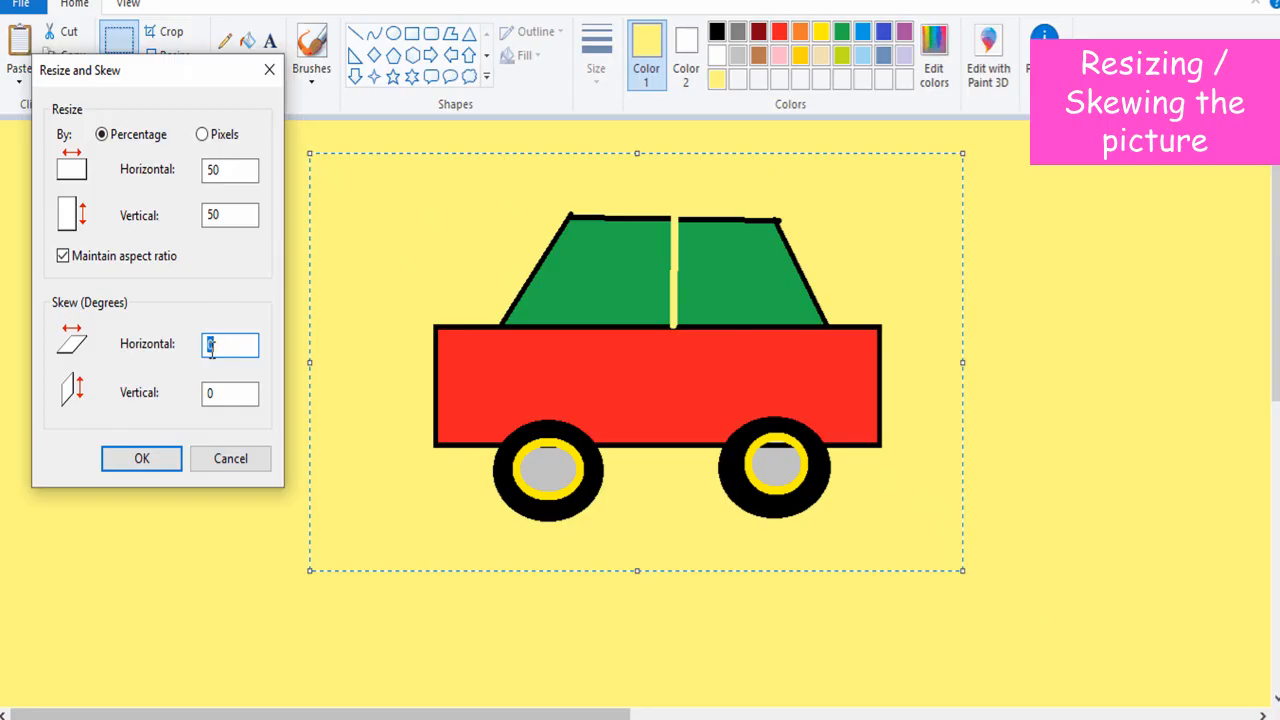
type("5")
double_click(213, 394)
type("5")
left_click(141, 458)
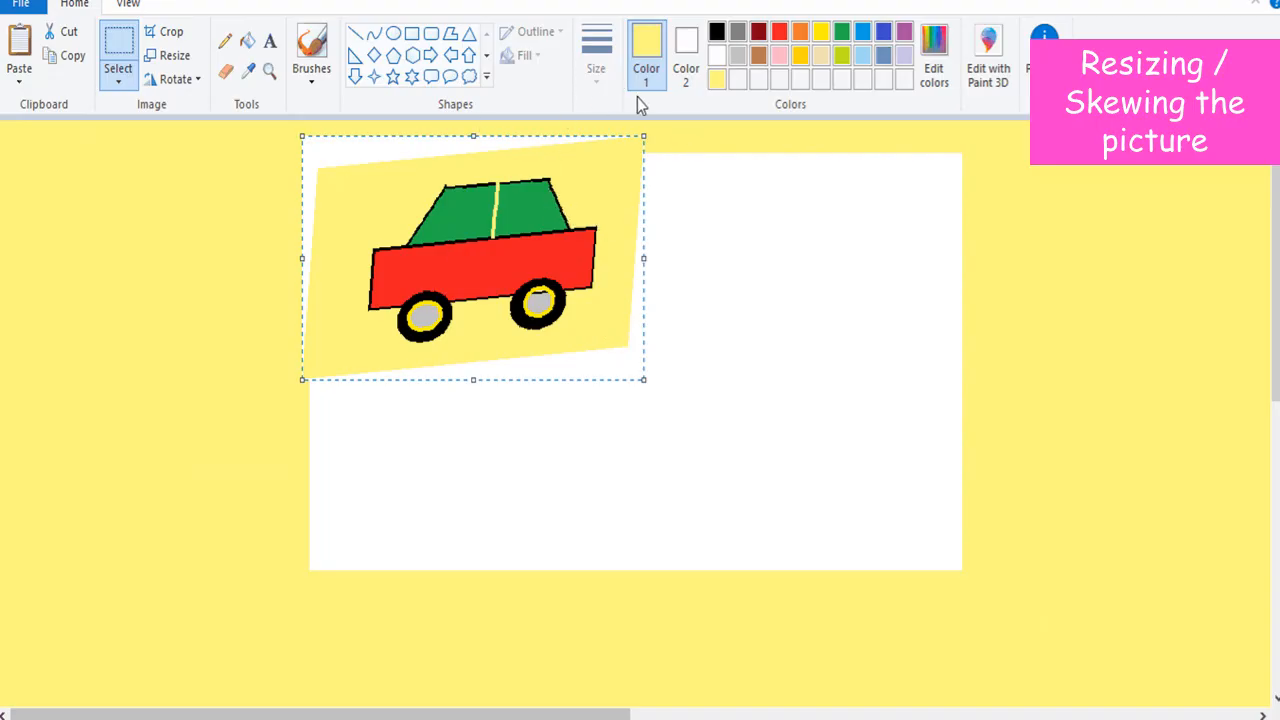
Reopen the resize settings and review the skew values.
left_click(174, 55)
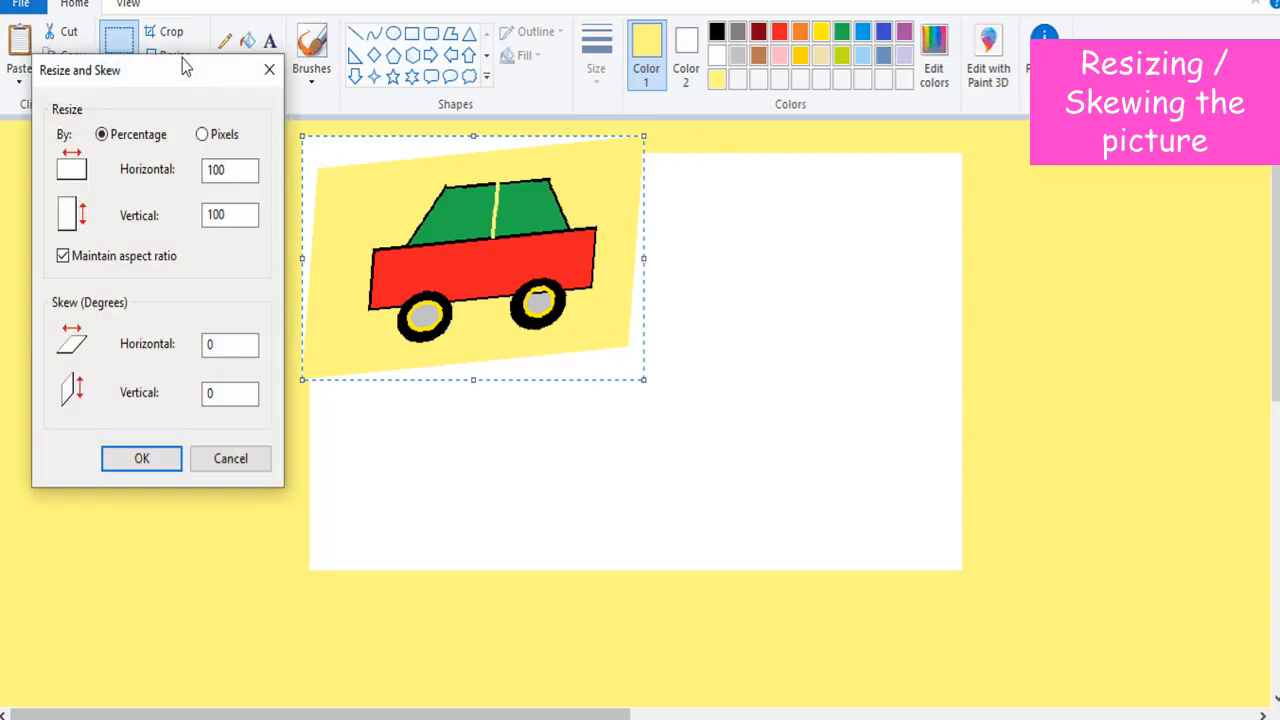
left_click(225, 344)
left_click(227, 390)
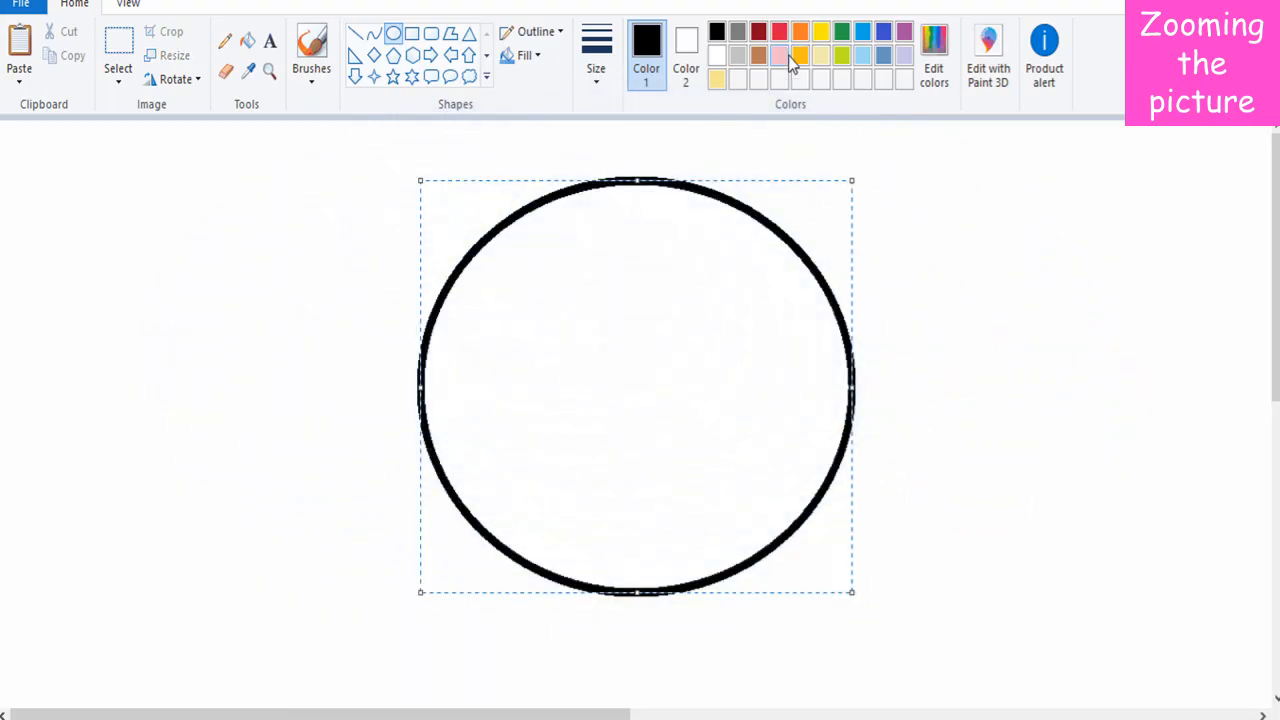
Give the circle a red outline and fill it yellow.
left_click(779, 33)
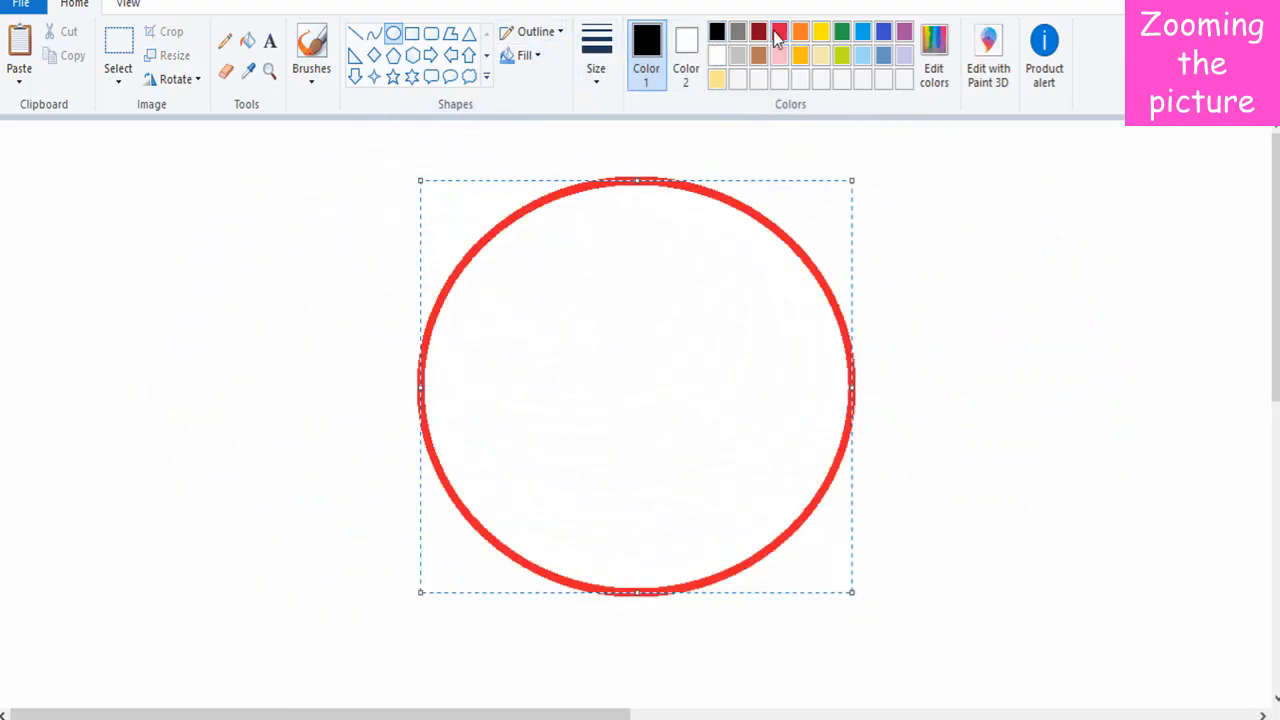
left_click(248, 41)
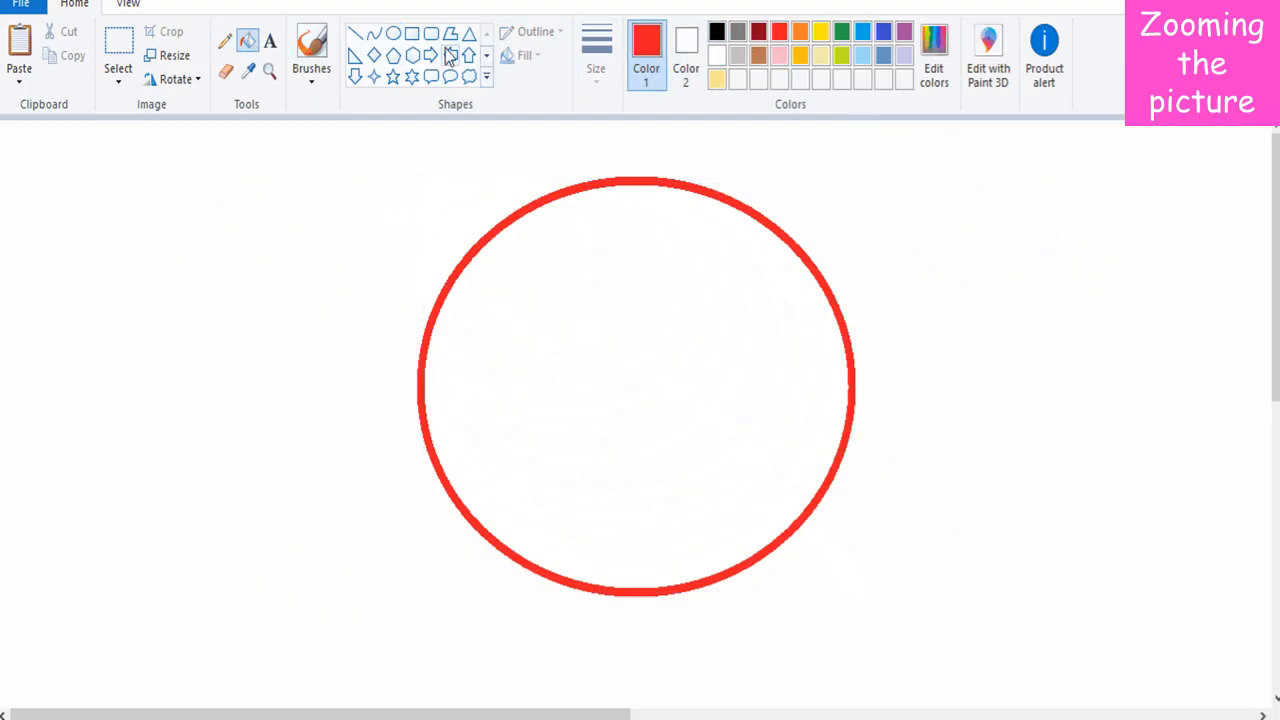
left_click(821, 33)
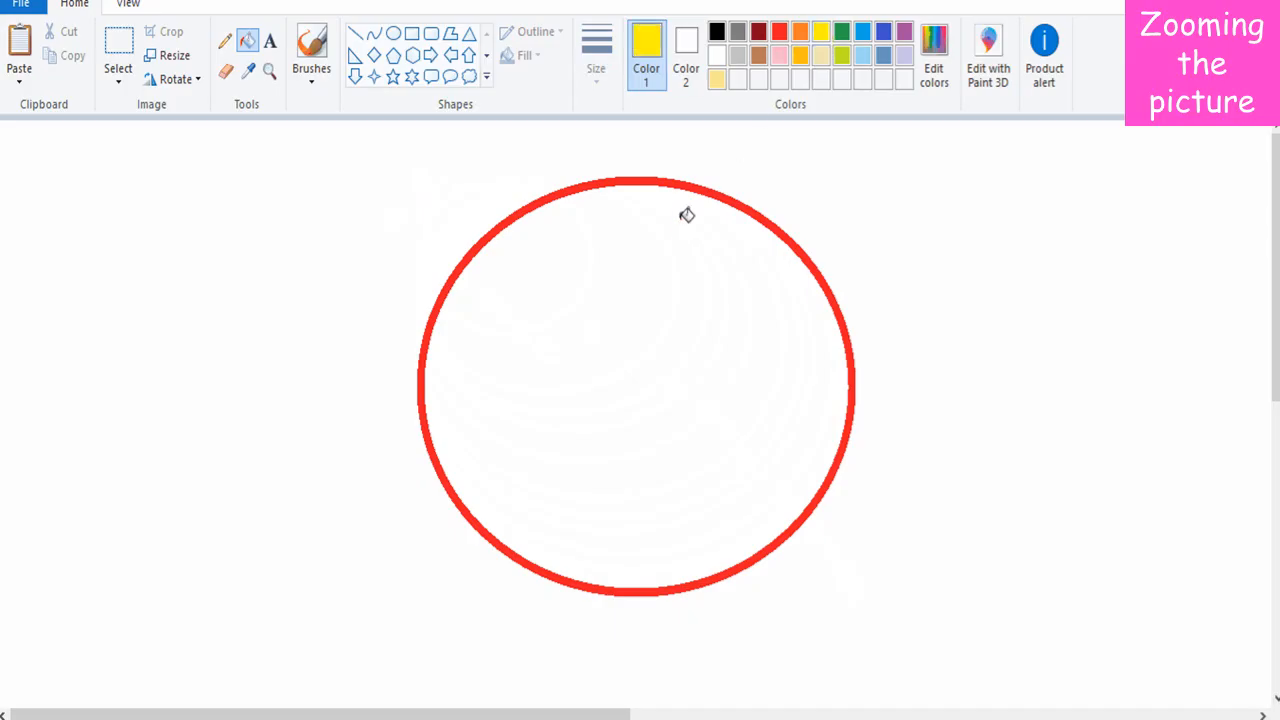
left_click(685, 220)
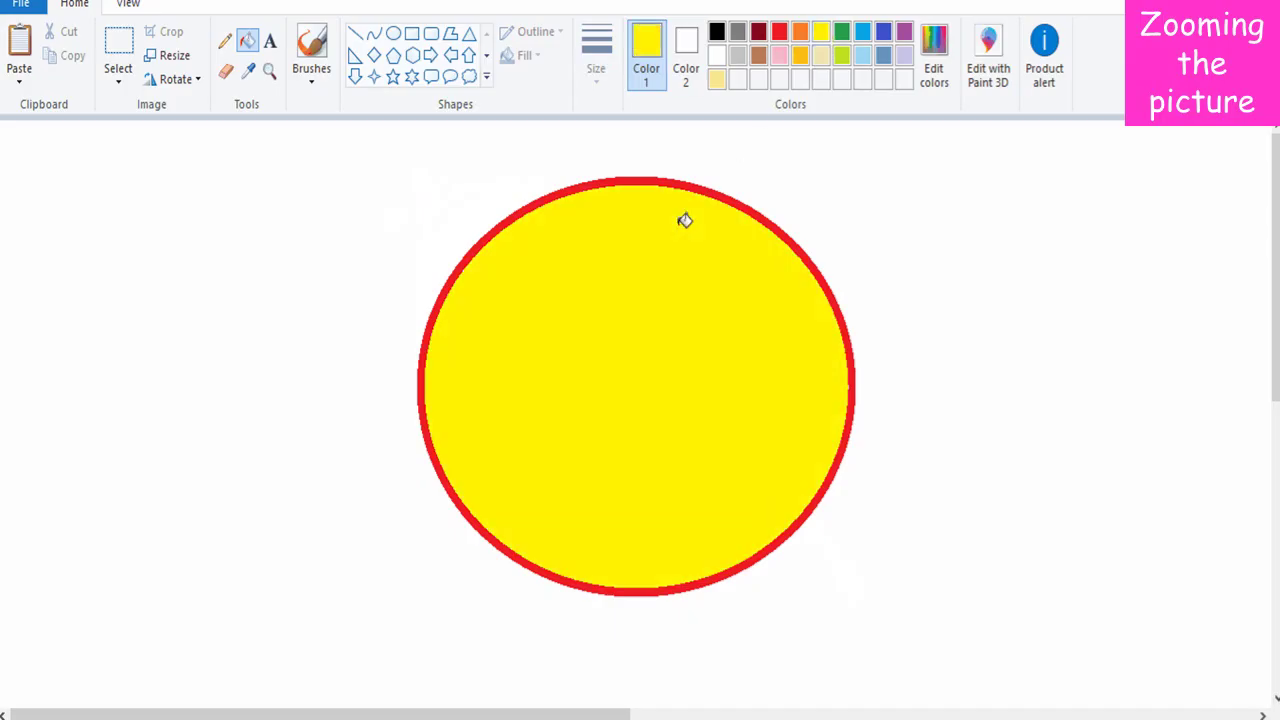
Draw a black-filled eye oval in the upper face.
left_click(394, 33)
left_click(717, 33)
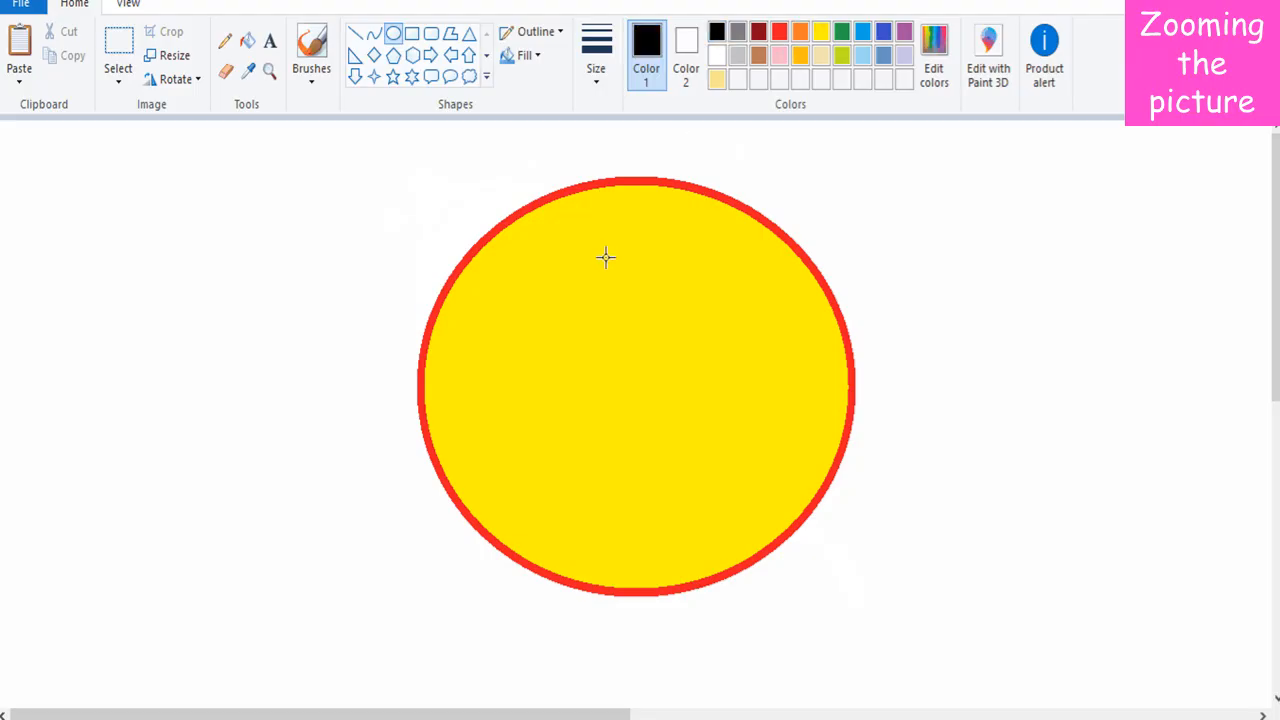
left_click_drag(542, 264, 598, 335)
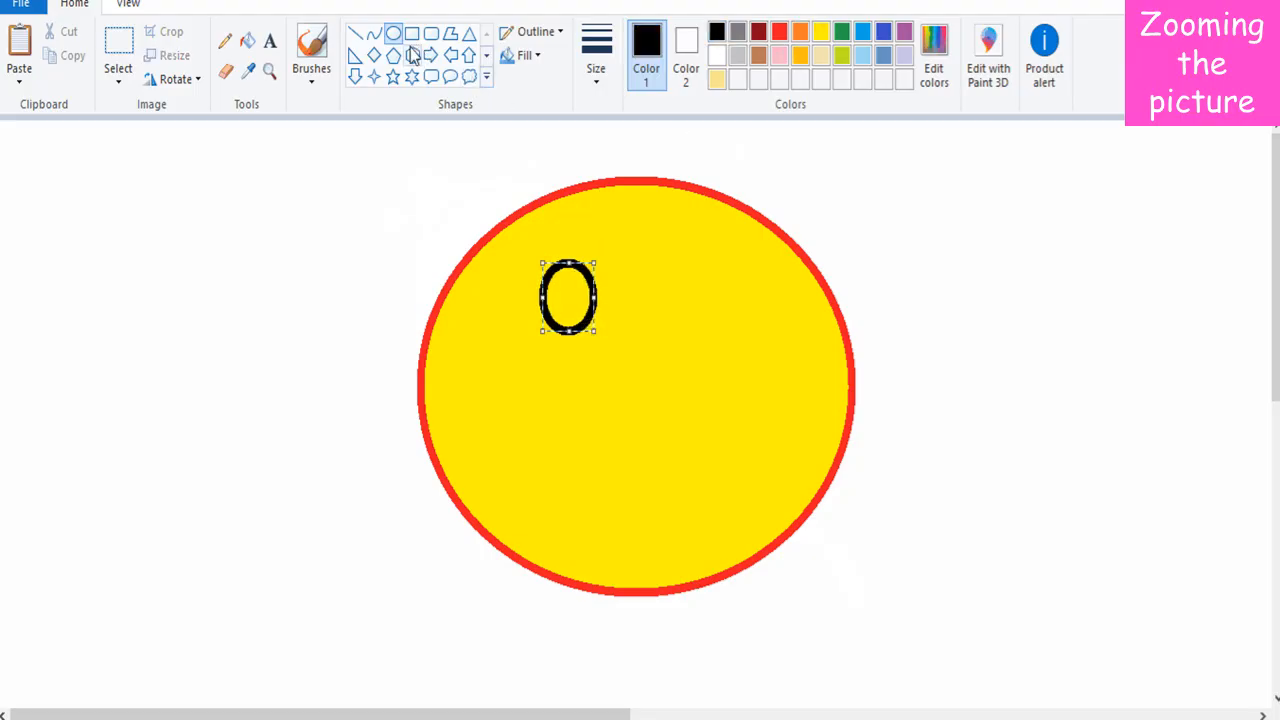
left_click(248, 41)
left_click(569, 295)
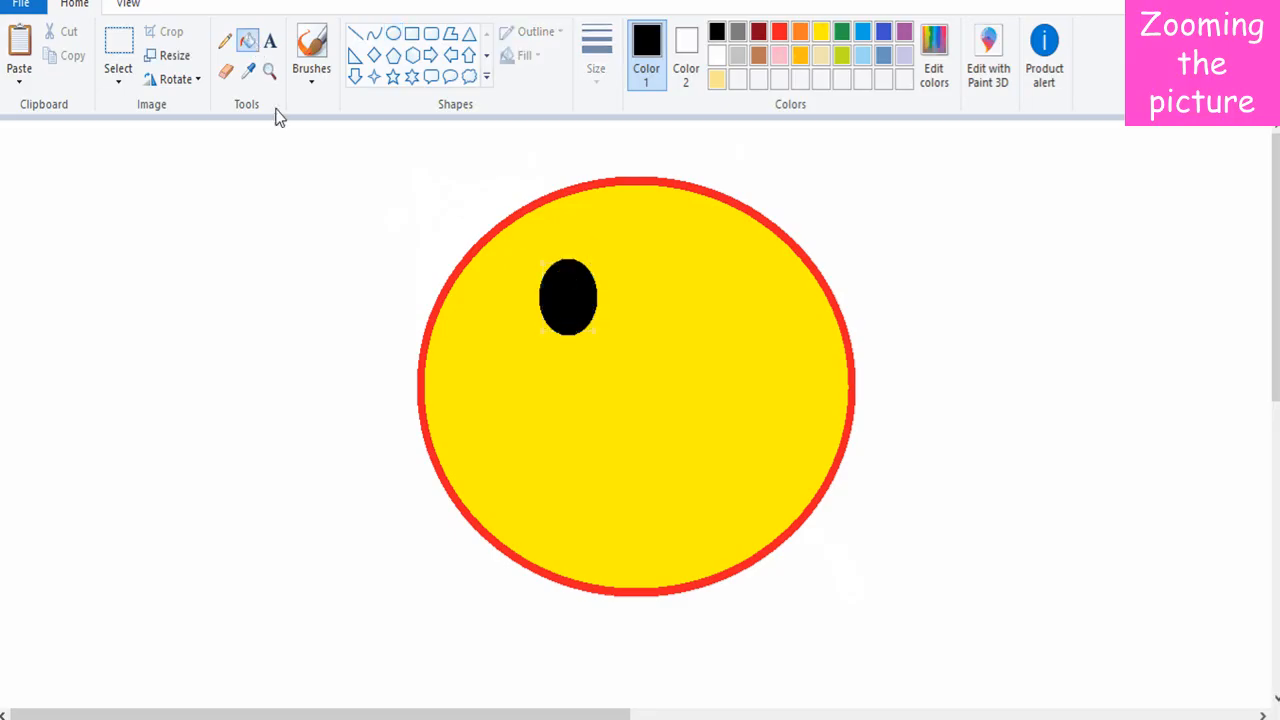
Copy the eye and place the copy to the right as the second eye.
left_click(118, 40)
left_click_drag(528, 255, 619, 357)
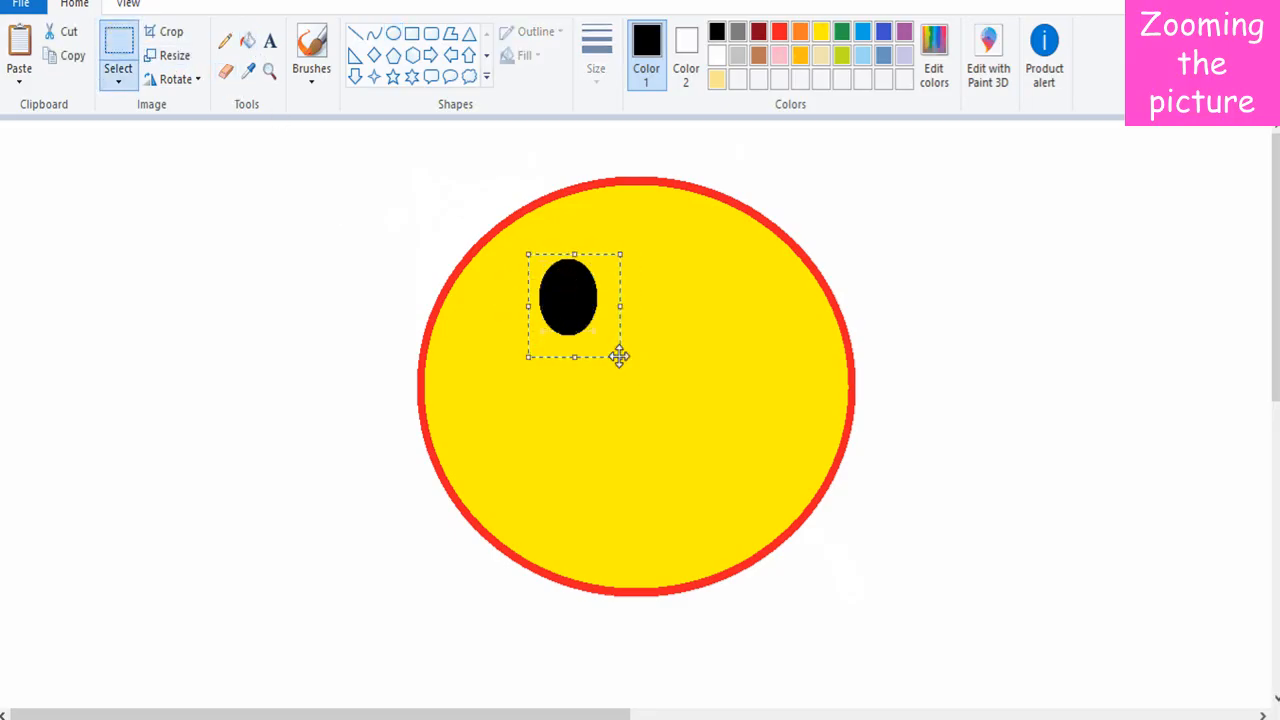
key("ctrl+c")
key("ctrl+v")
mouse_move(48, 172)
left_mouse_down()
mouse_move(733, 316)
mouse_move(719, 310)
left_mouse_up()
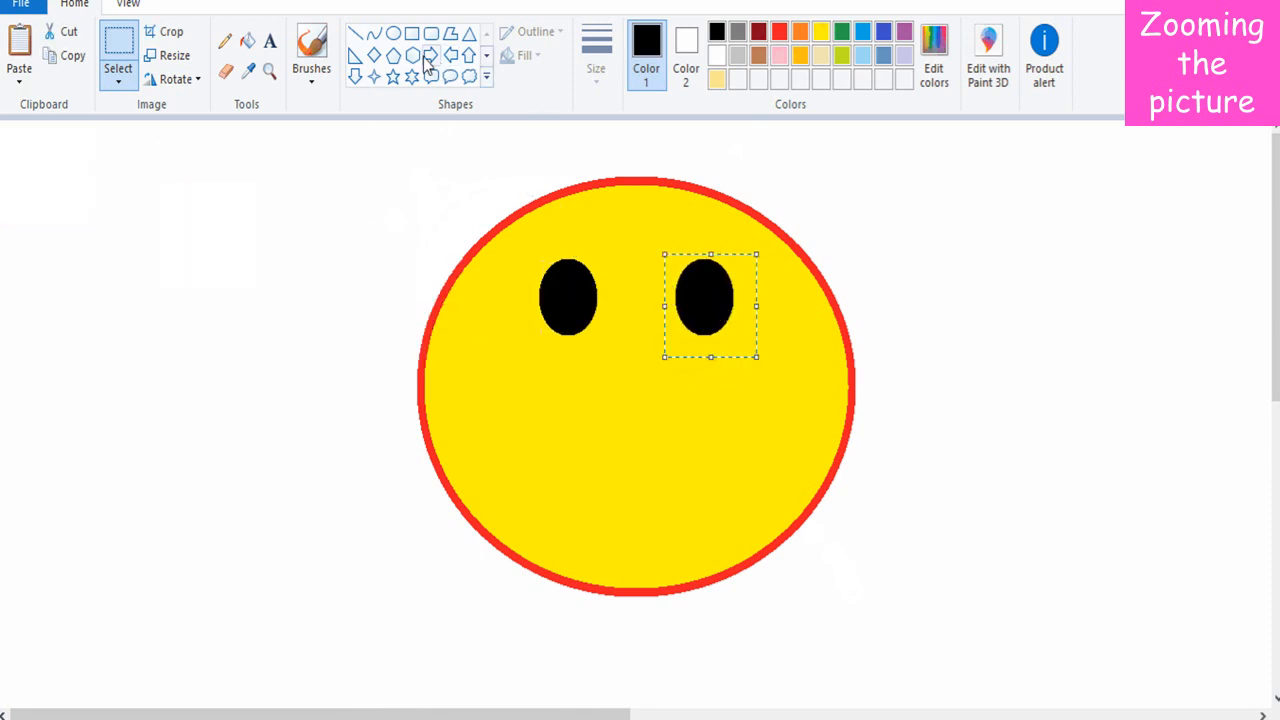
Brush a red nose in the middle and a red smile below it.
left_click(311, 80)
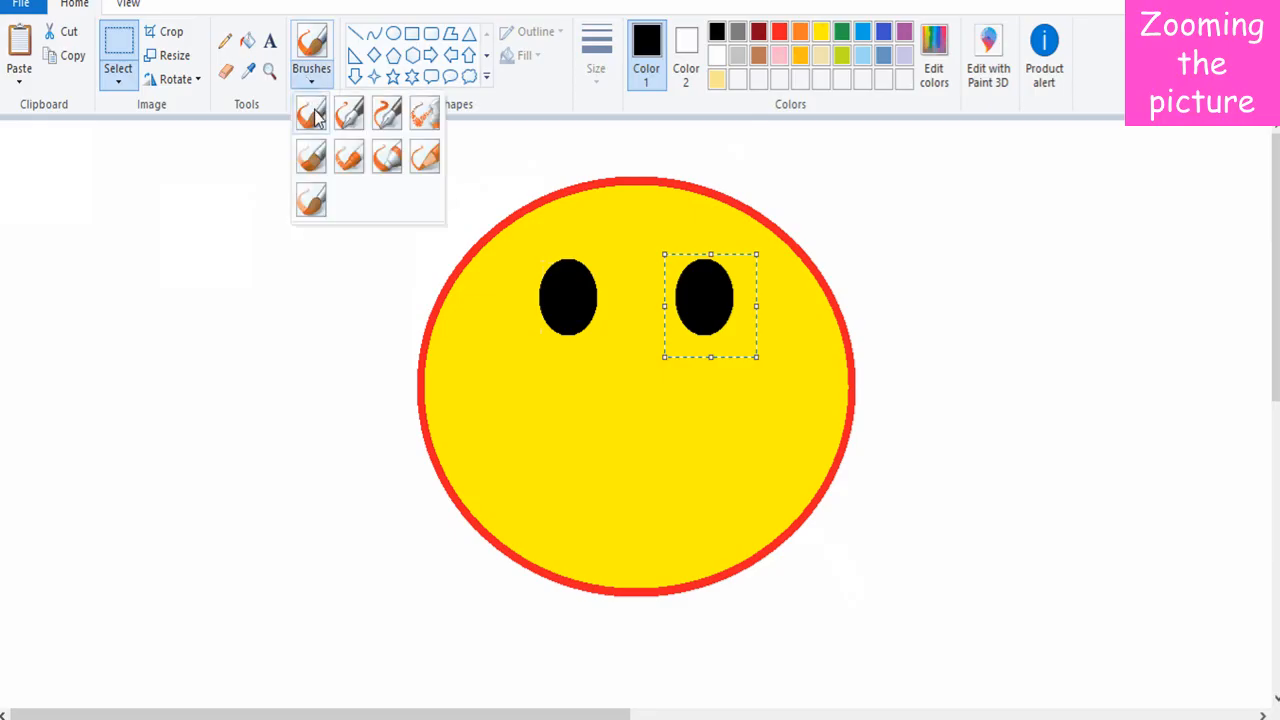
left_click(312, 114)
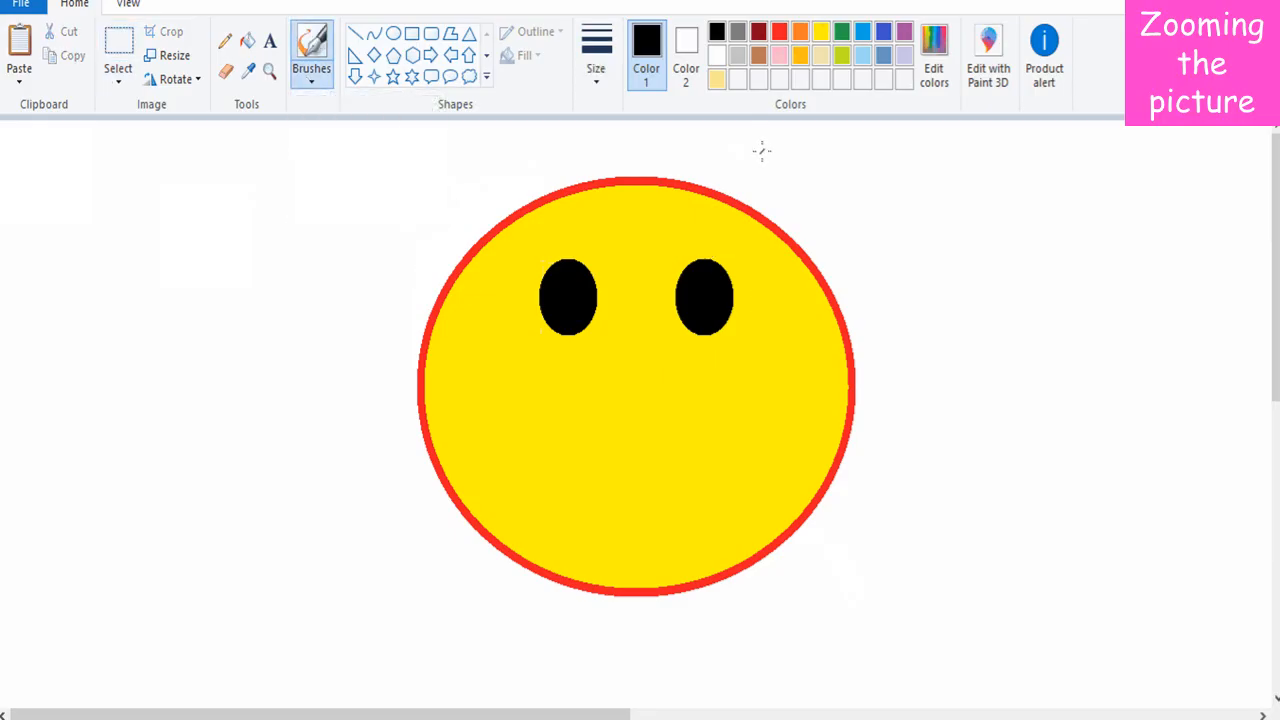
left_click(779, 32)
left_click_drag(635, 348, 645, 437)
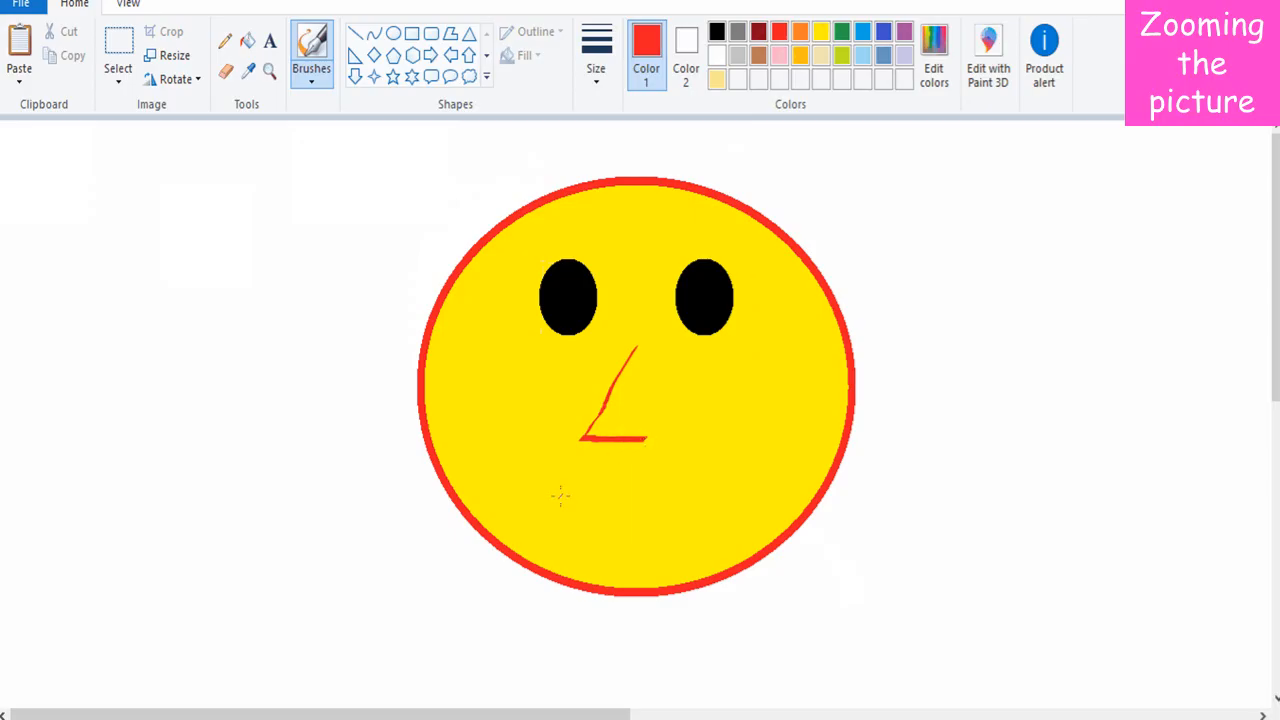
left_click_drag(560, 497, 770, 458)
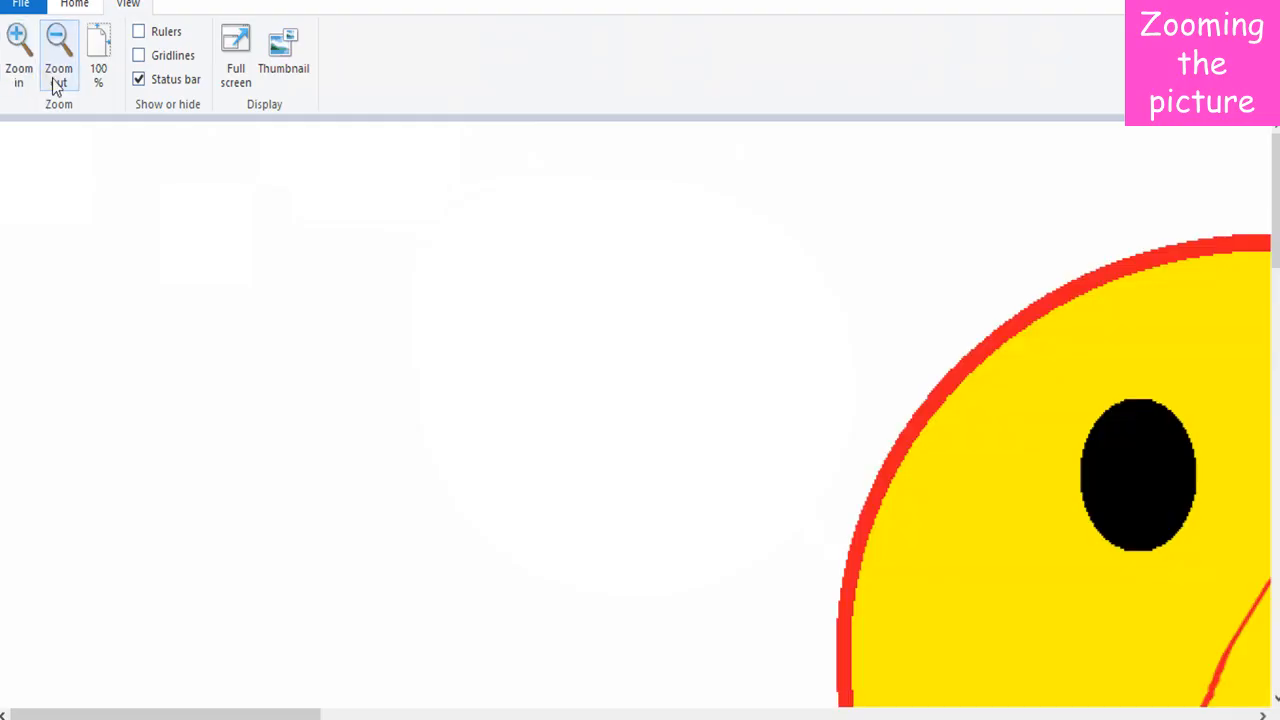
Zoom out to see the whole canvas.
left_click(57, 85)
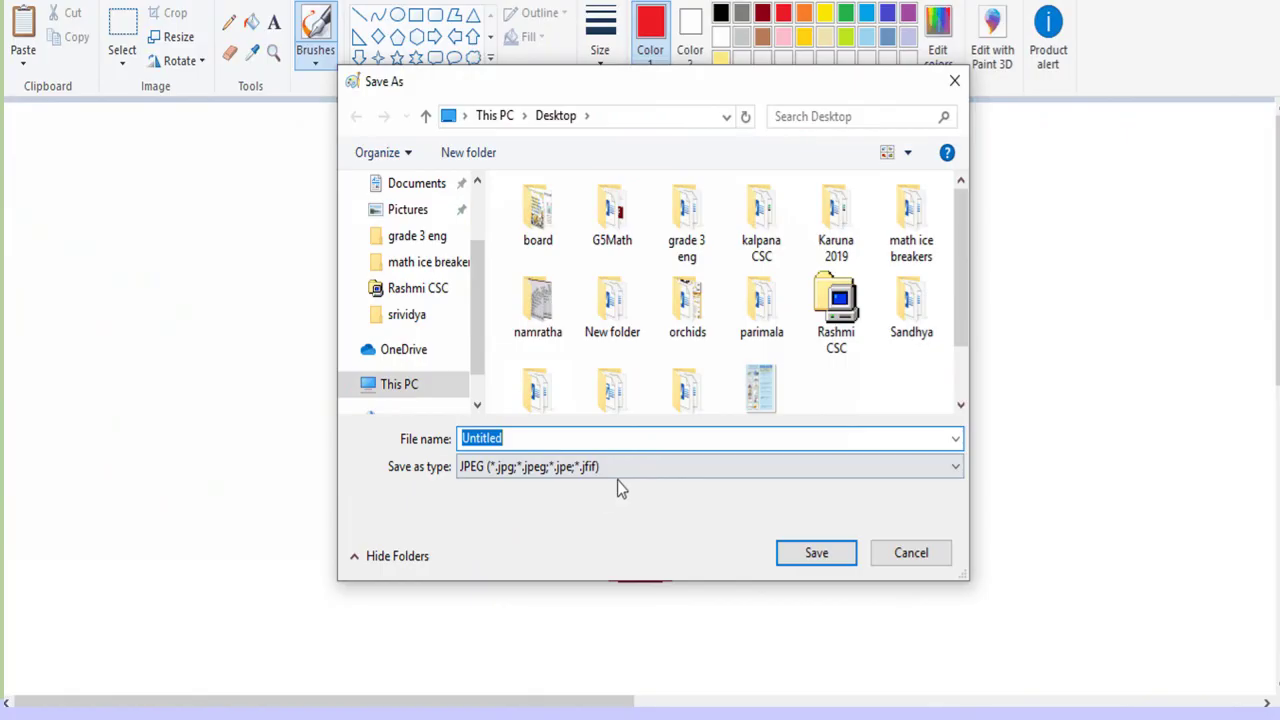
Keep JPEG as the Save as type for the Smiley face file on the Desktop.
left_click(617, 467)
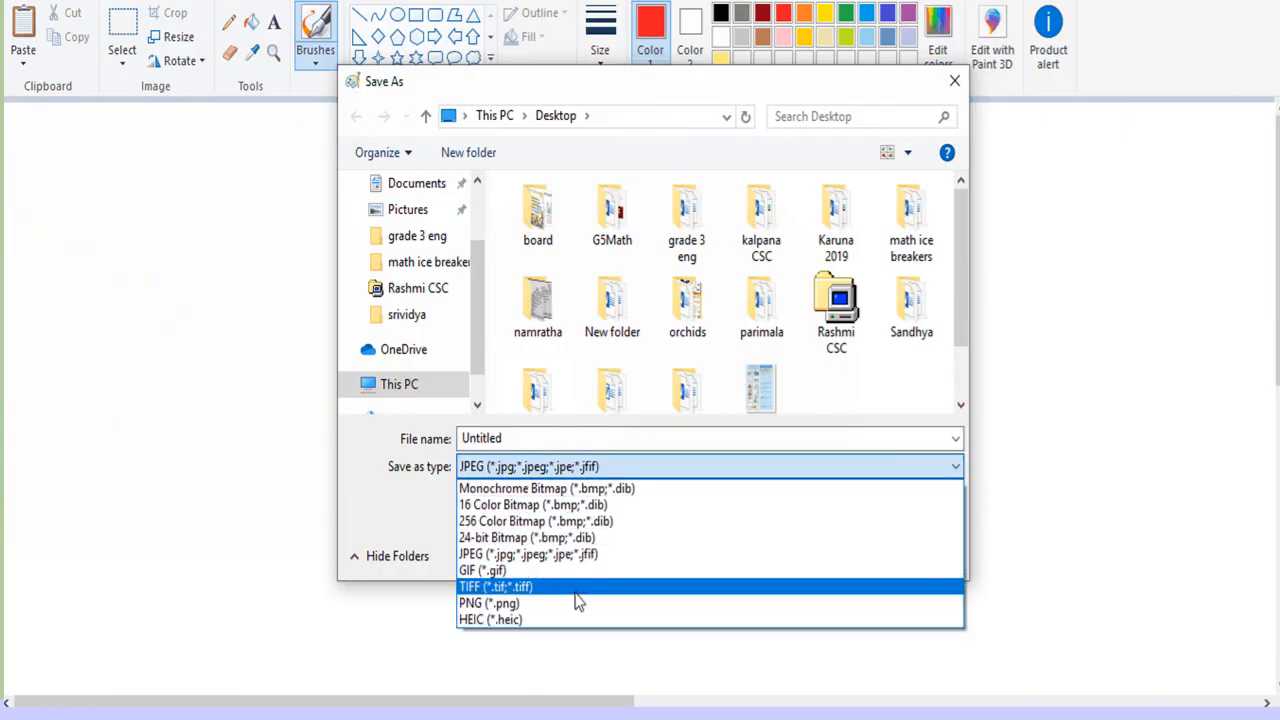
left_click(600, 438)
type("Smiley face")
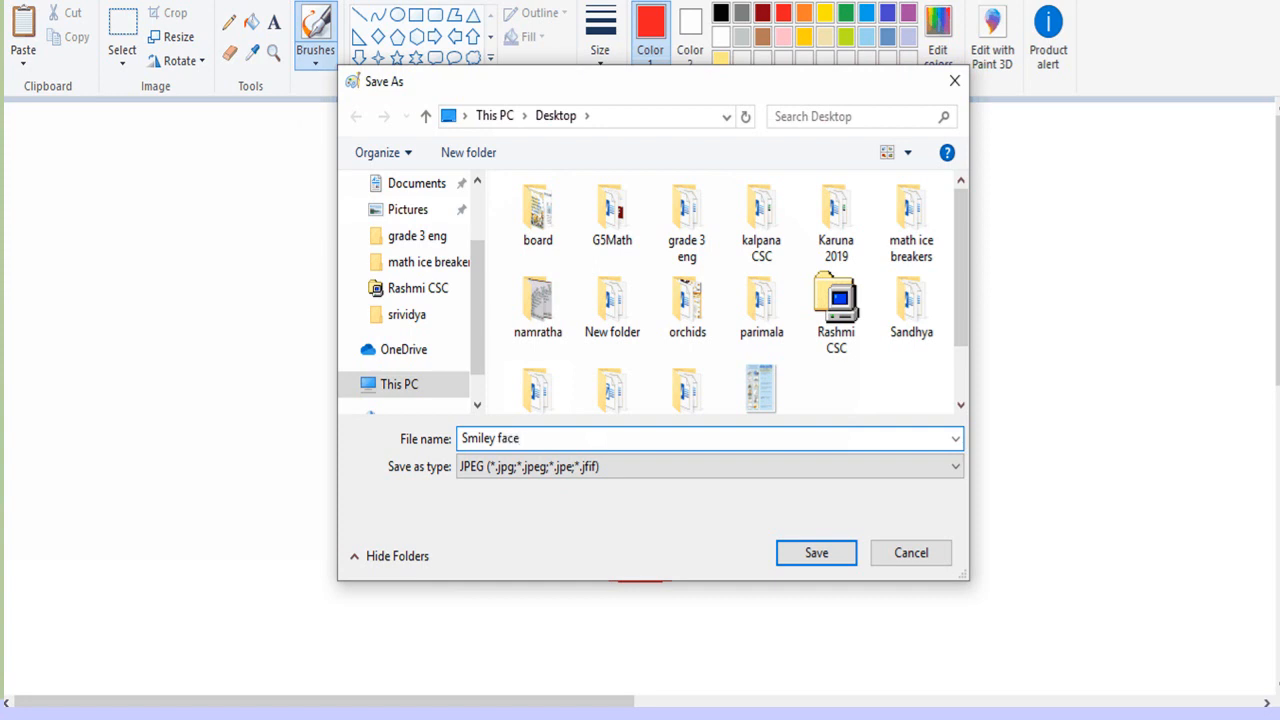